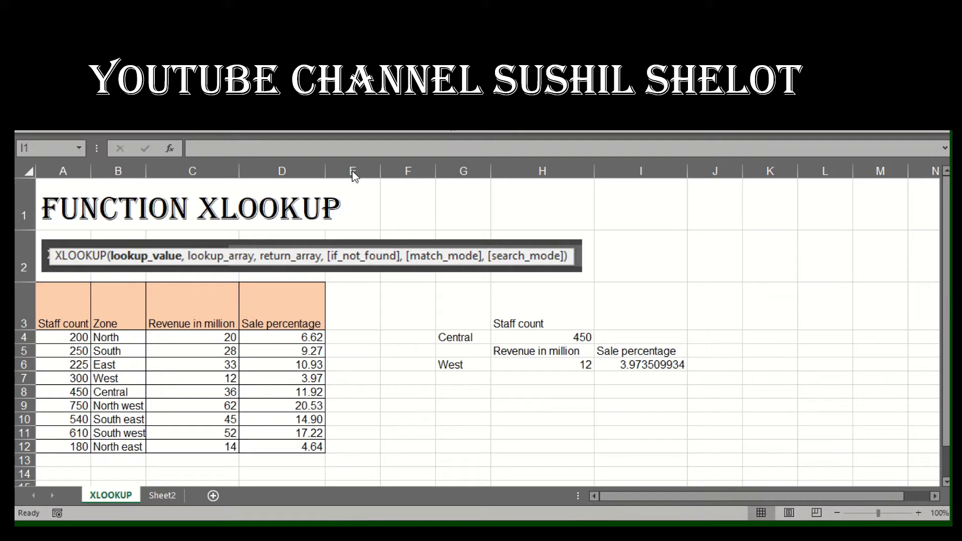
# Choose South as the zone in cell G4 and check the staff count lookup in H4
pyautogui.click(451, 390)
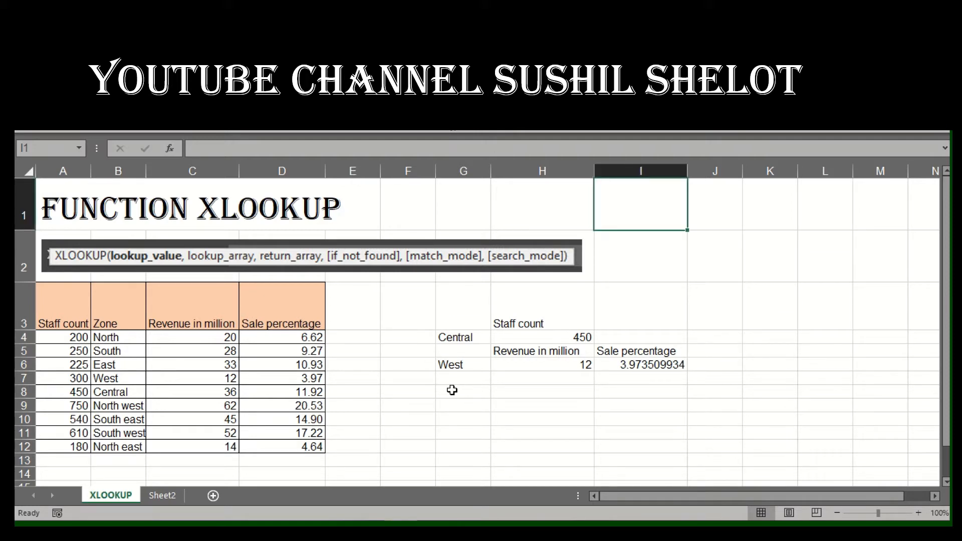
pyautogui.click(452, 390)
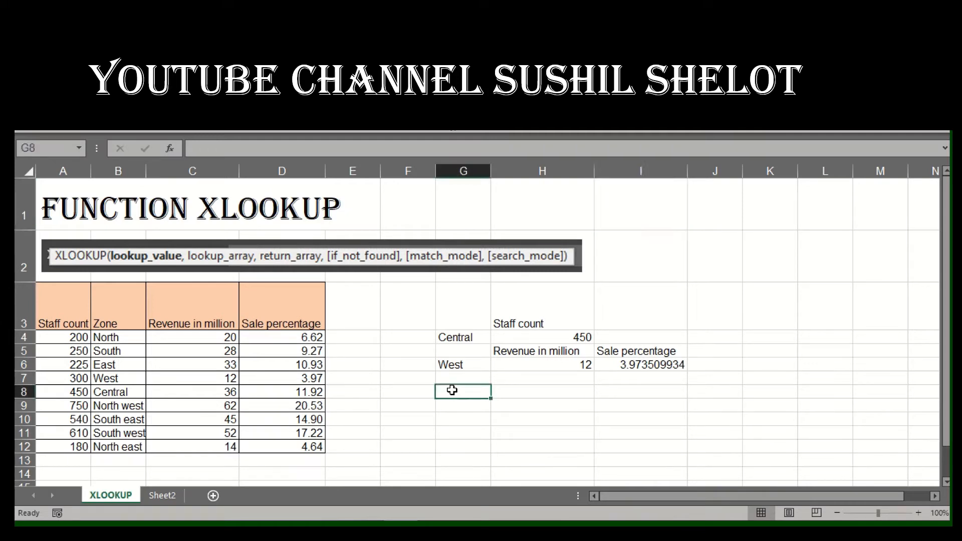
pyautogui.click(464, 339)
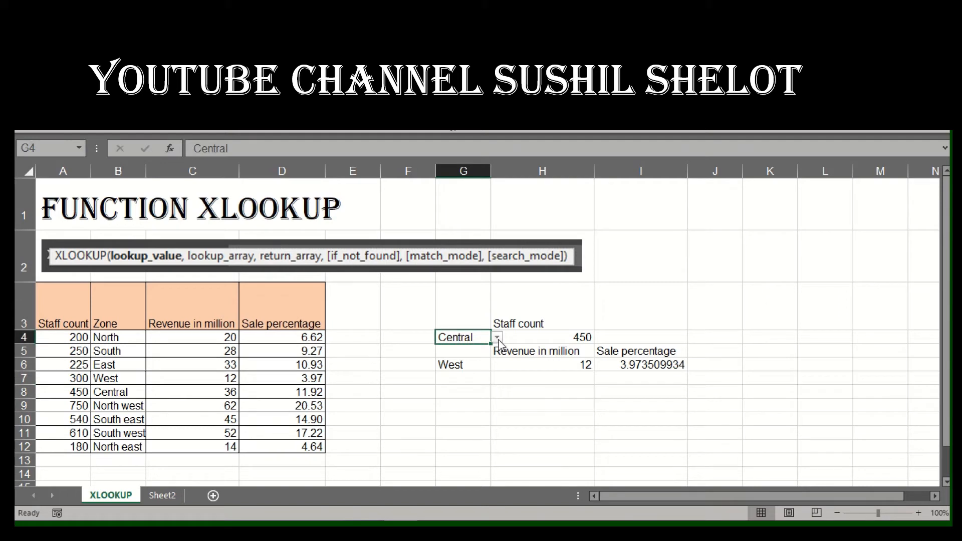
pyautogui.click(498, 339)
pyautogui.click(477, 348)
pyautogui.click(563, 337)
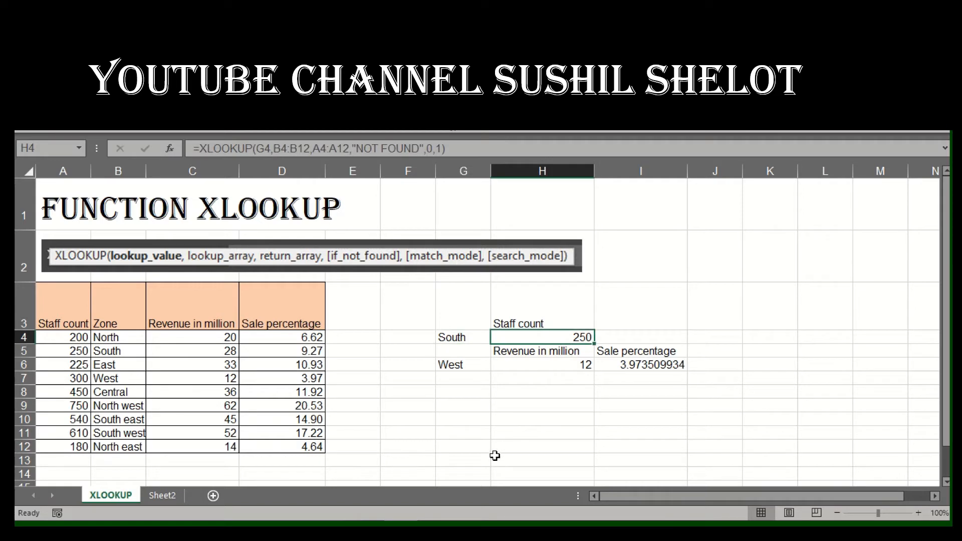
# Set the zone in cell G4 to South east and inspect the staff count formula in H4
pyautogui.click(475, 337)
pyautogui.click(497, 337)
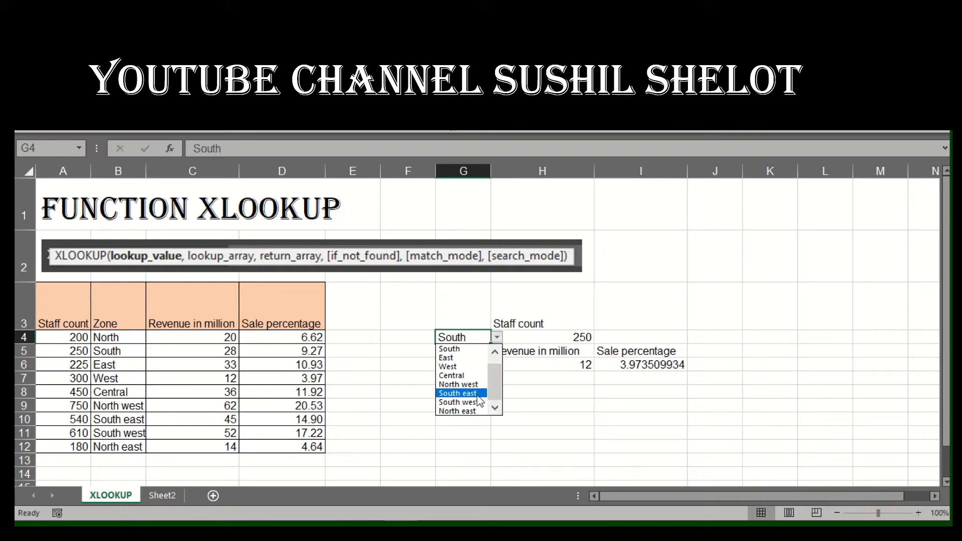
pyautogui.click(458, 393)
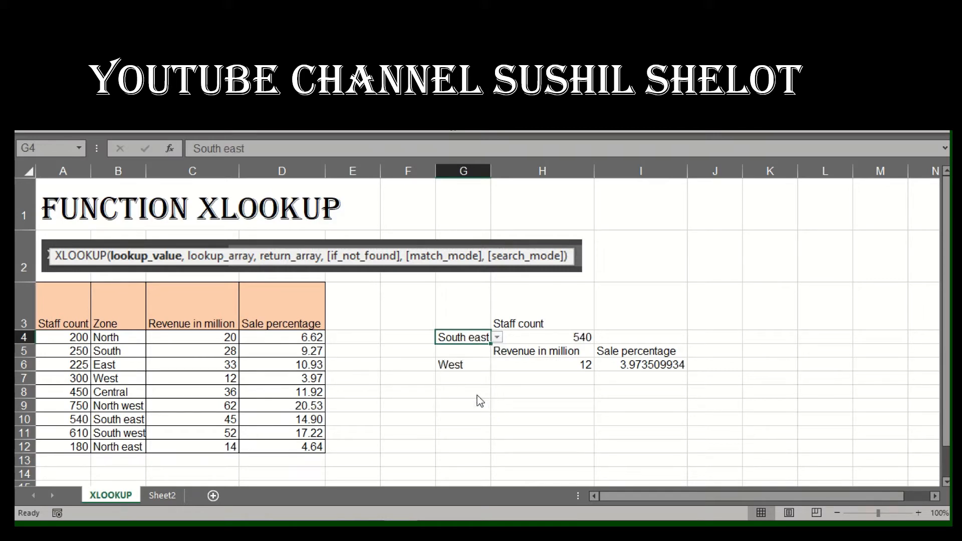
pyautogui.click(545, 339)
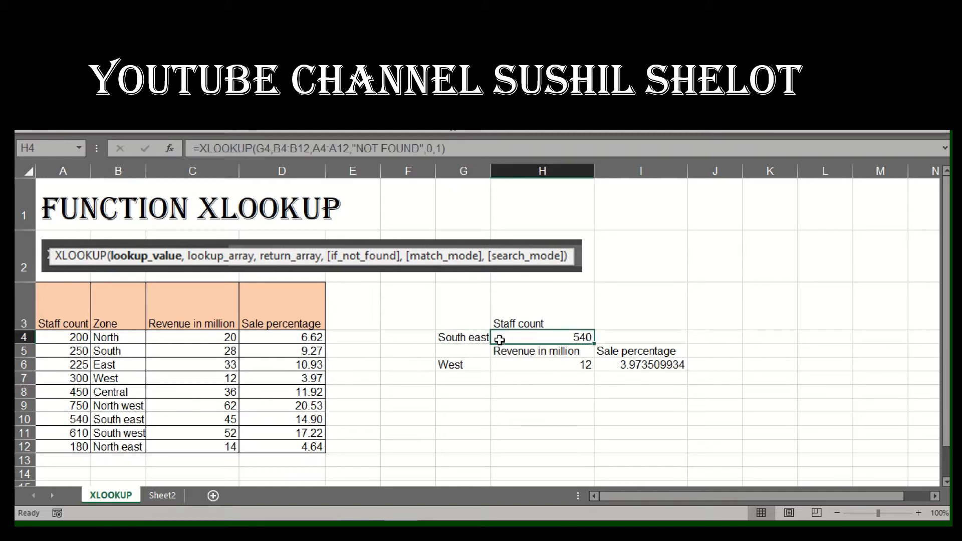
# Examine the lookup value in G4, the Zone range B4:B12 and the Staff count range A4:A12 used by the formula in H4
pyautogui.click(482, 341)
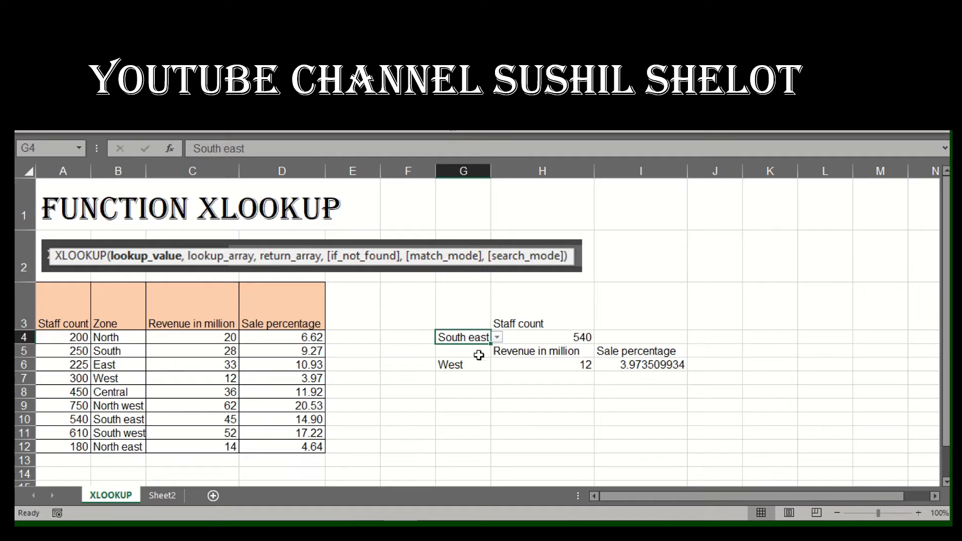
pyautogui.doubleClick(470, 337)
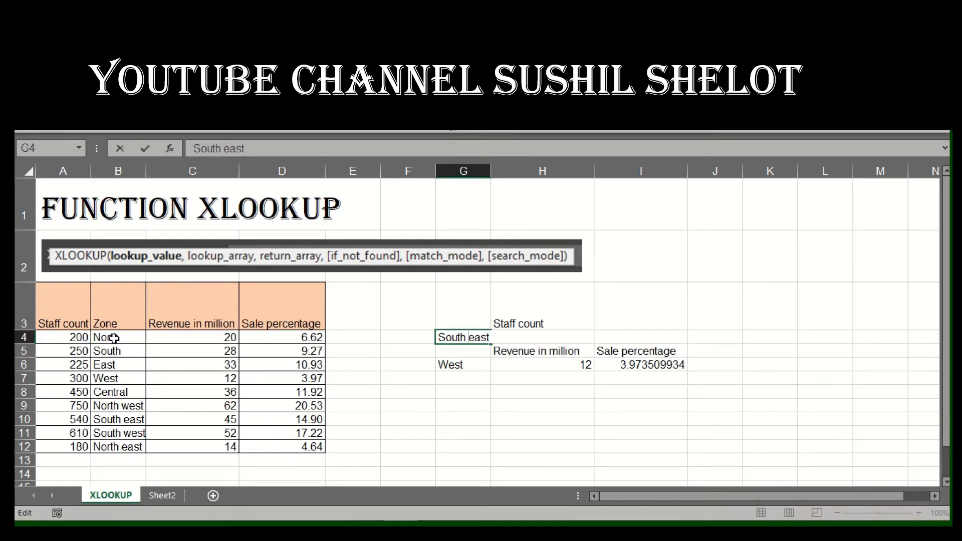
pyautogui.press('Escape')
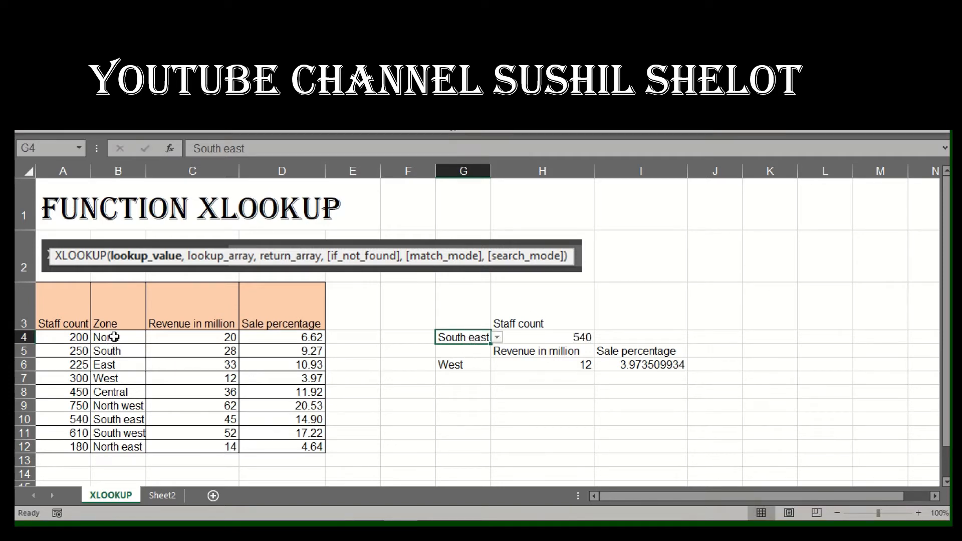
pyautogui.moveTo(115, 337); pyautogui.dragTo(125, 449)
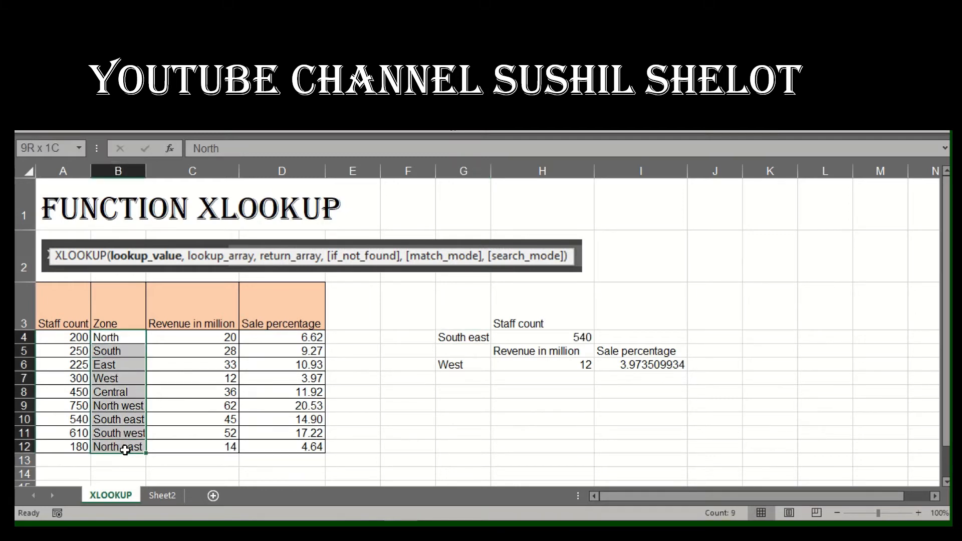
pyautogui.click(131, 420)
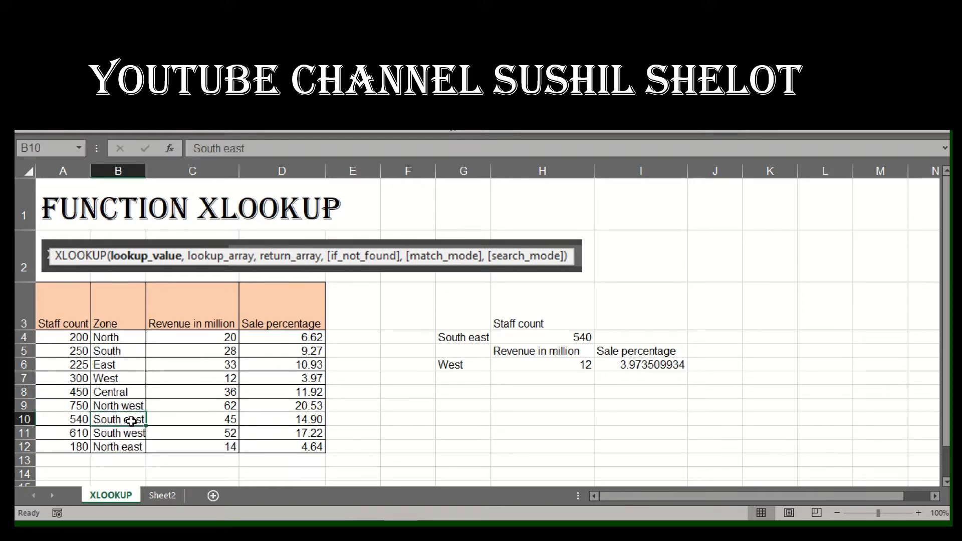
pyautogui.click(118, 170)
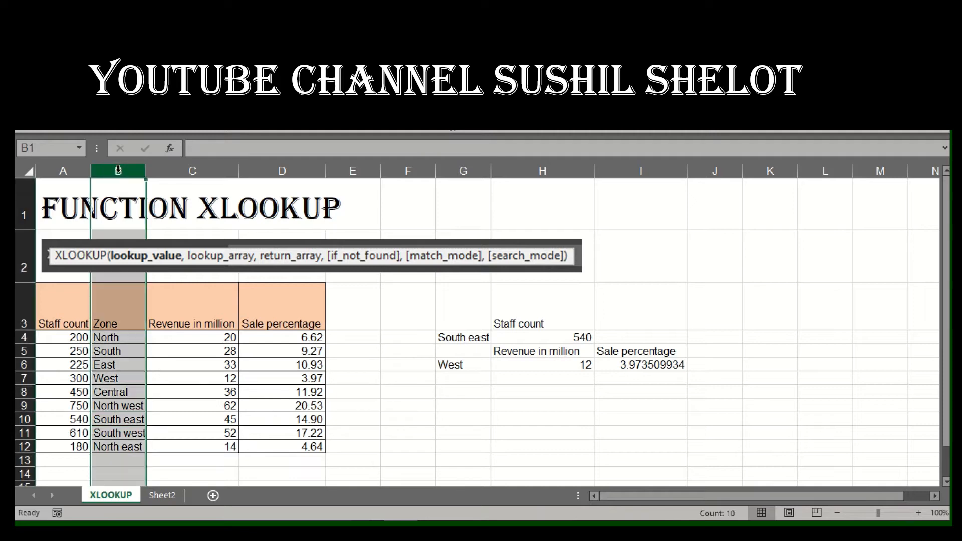
pyautogui.click(75, 171)
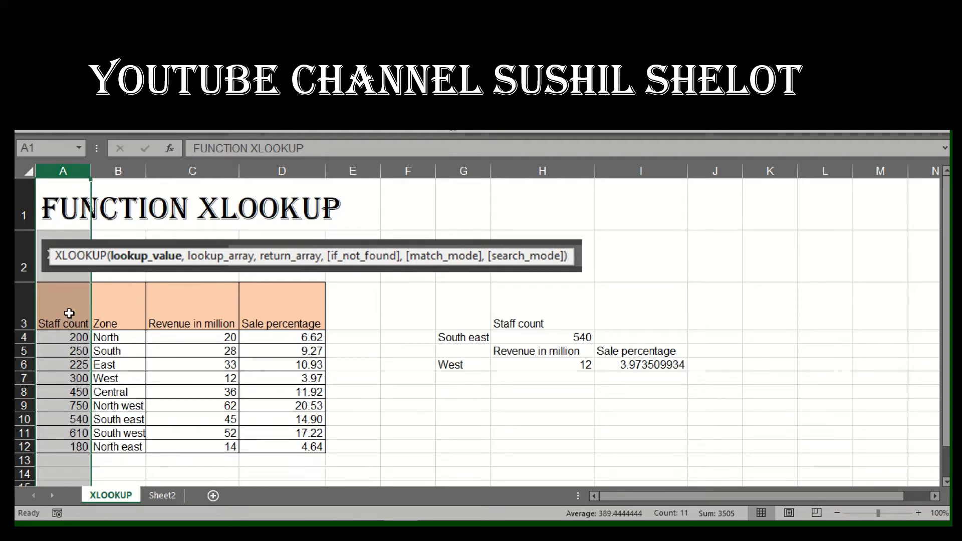
pyautogui.click(70, 336)
pyautogui.moveTo(70, 337); pyautogui.dragTo(76, 446)
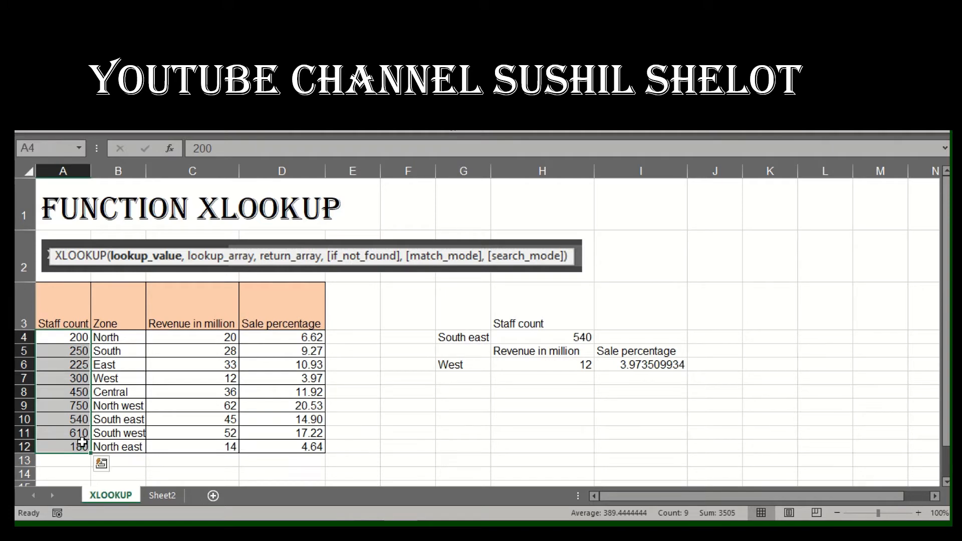
pyautogui.click(98, 420)
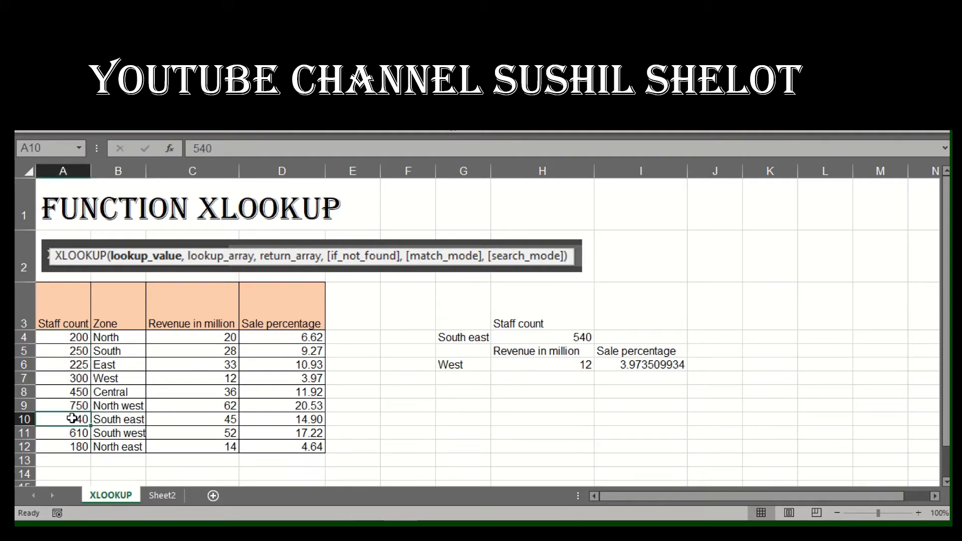
pyautogui.click(568, 341)
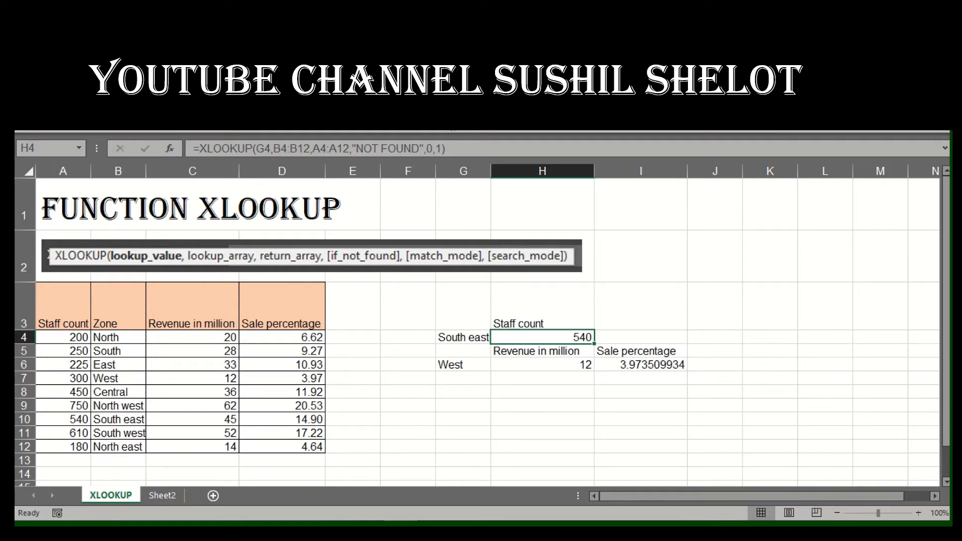
# Add a list data validation to cell G9 with the zones in B4:B12 as its source, and choose South
pyautogui.click(469, 406)
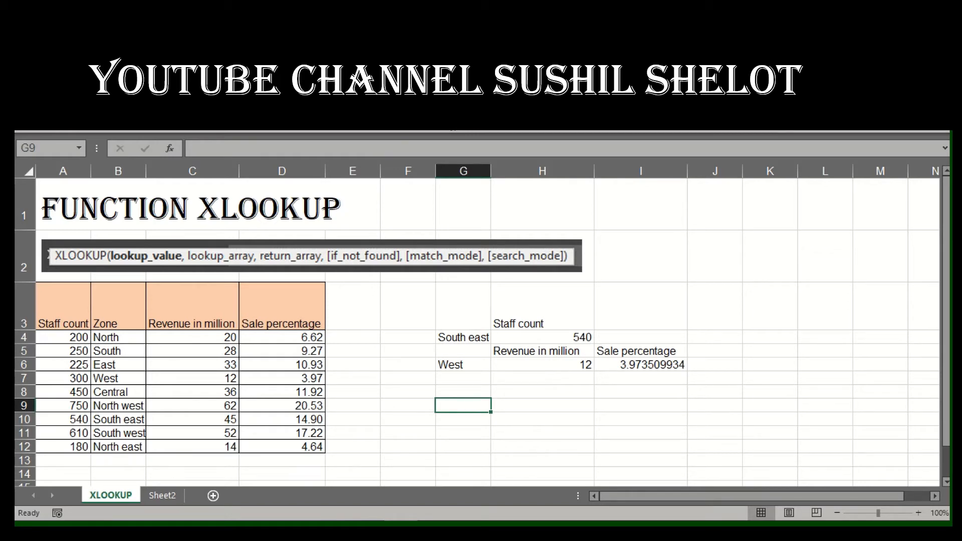
pyautogui.hotkey('alt', 'q')
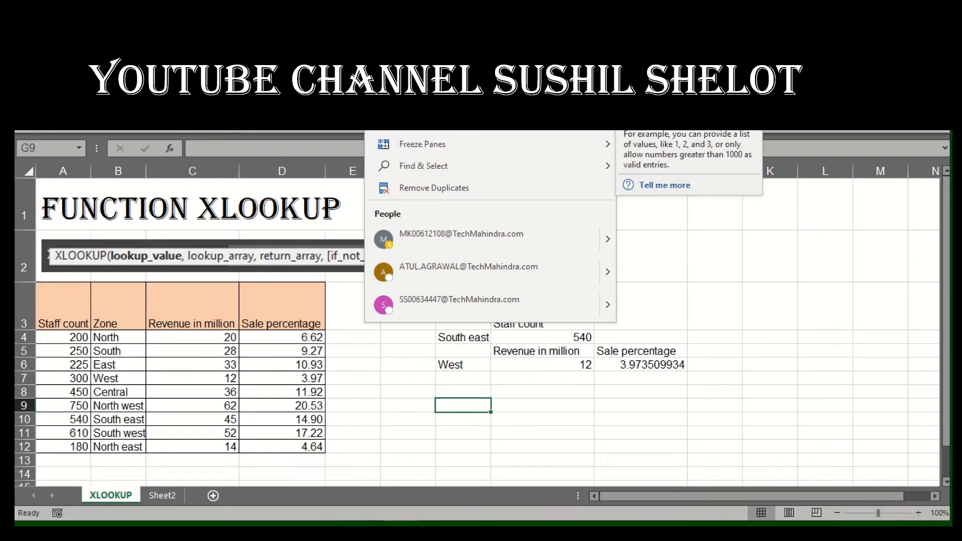
pyautogui.click(430, 77)
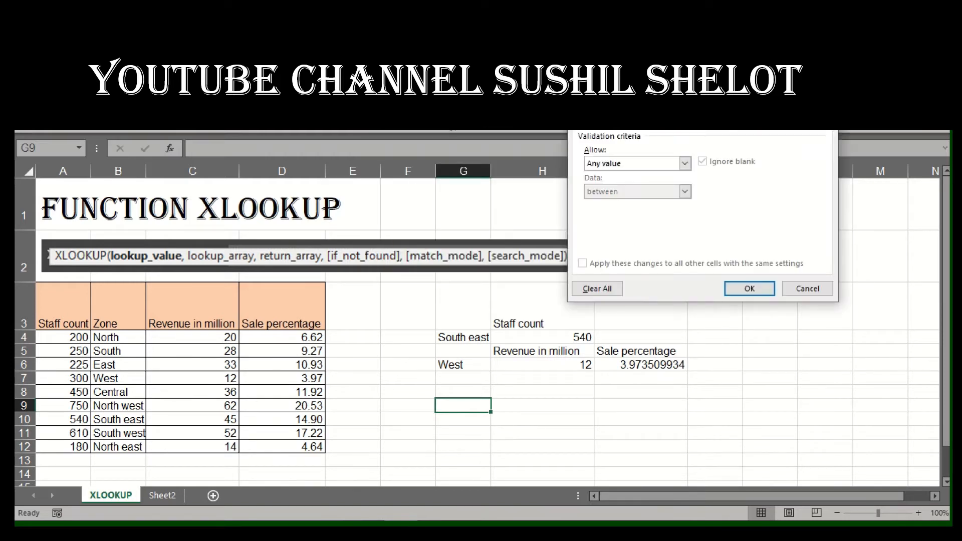
pyautogui.click(686, 165)
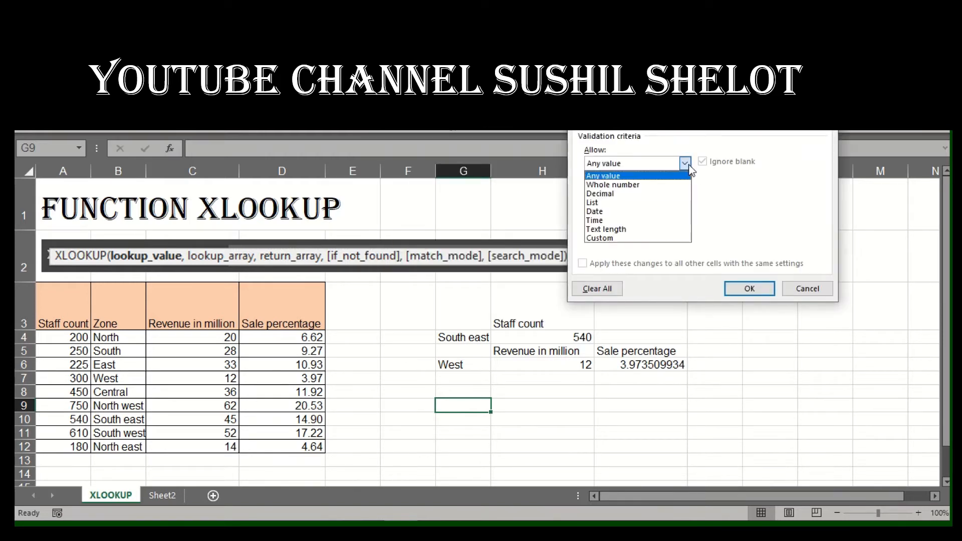
pyautogui.click(666, 203)
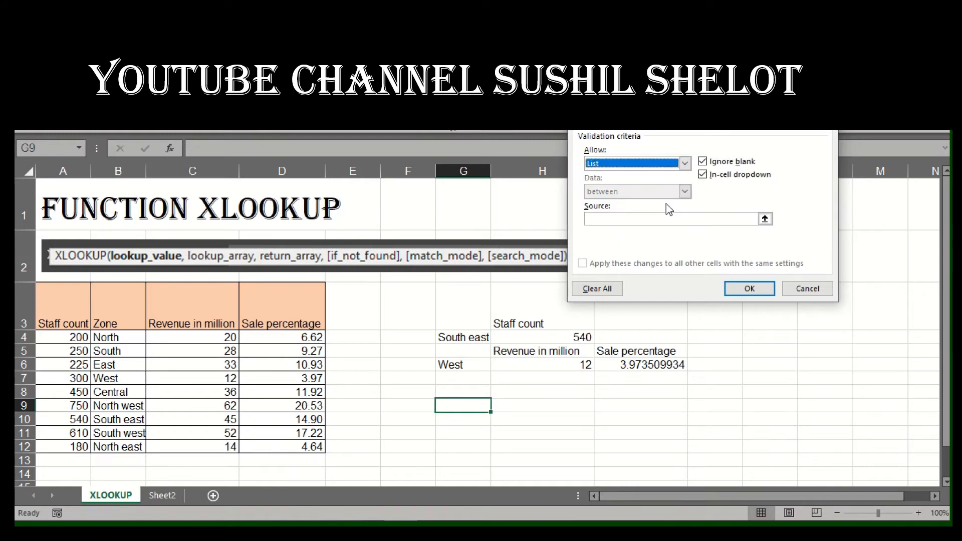
pyautogui.click(766, 219)
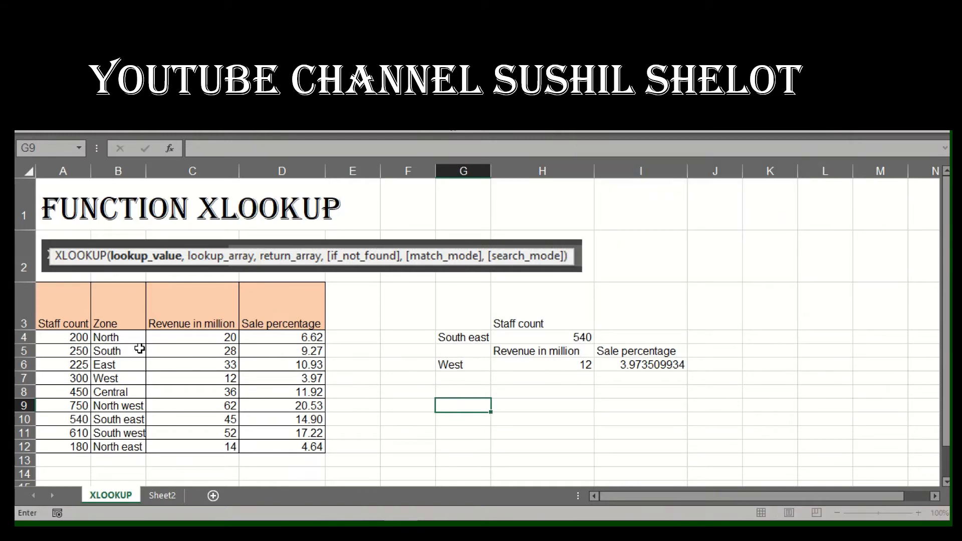
pyautogui.moveTo(128, 337); pyautogui.dragTo(125, 446)
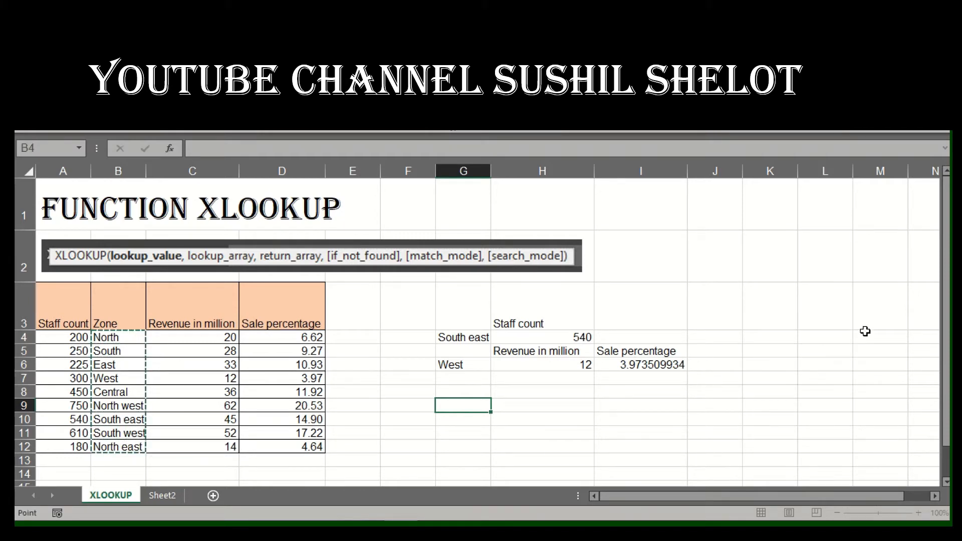
pyautogui.press('Return')
pyautogui.press('Return')
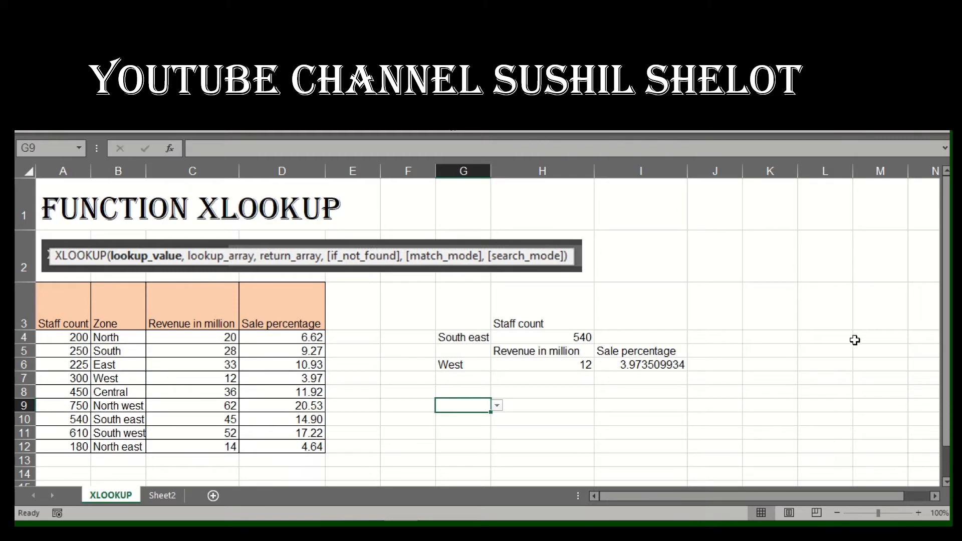
pyautogui.click(498, 406)
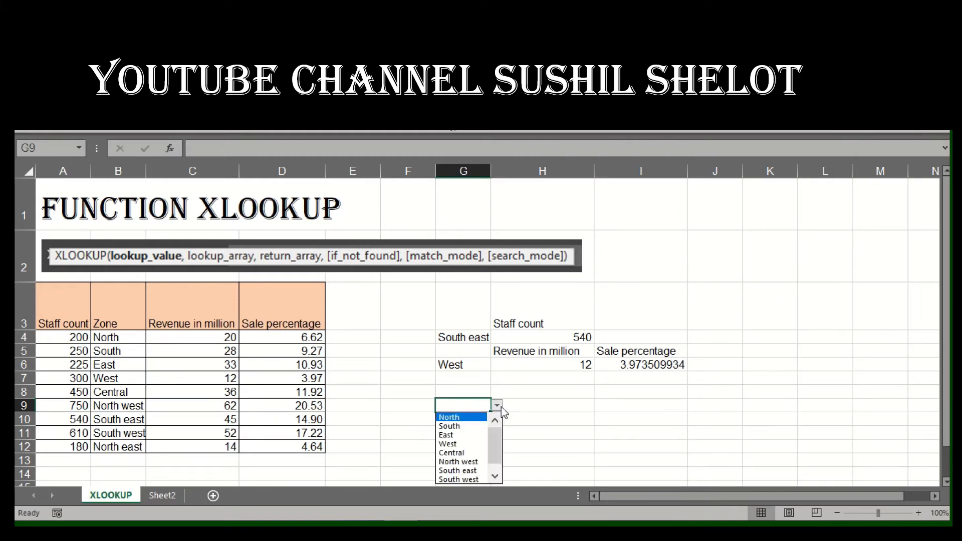
pyautogui.click(463, 426)
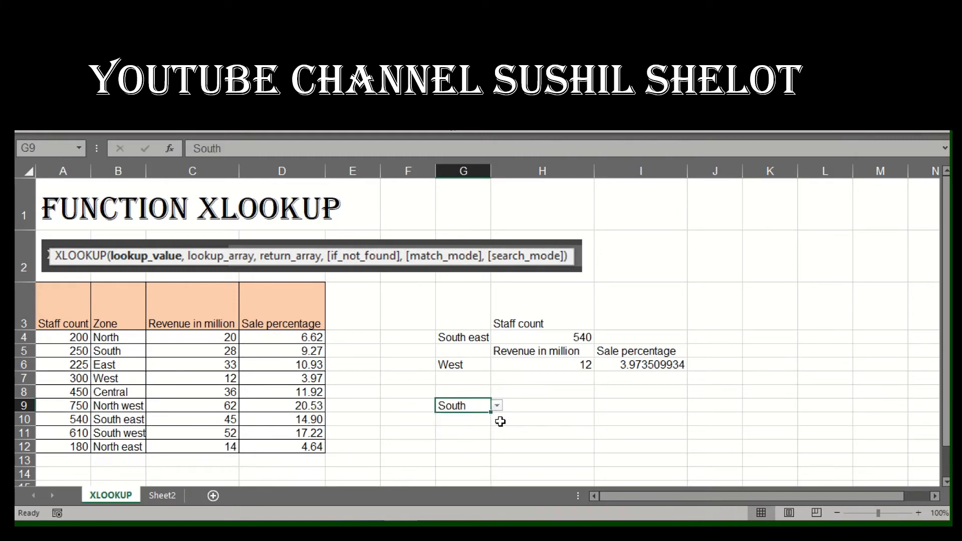
# Enter the heading Revenue in cell H8, above the result cell for the new lookup
pyautogui.click(553, 394)
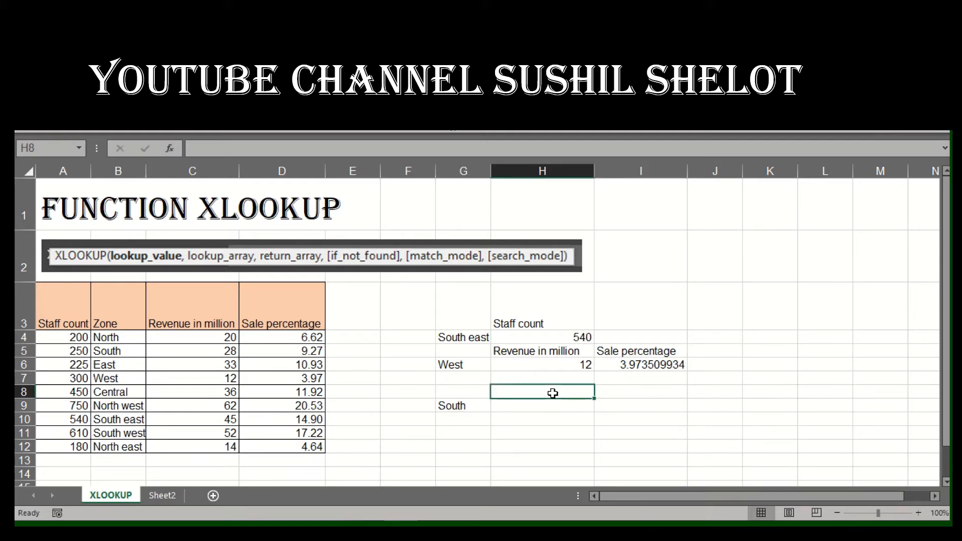
pyautogui.write('R')
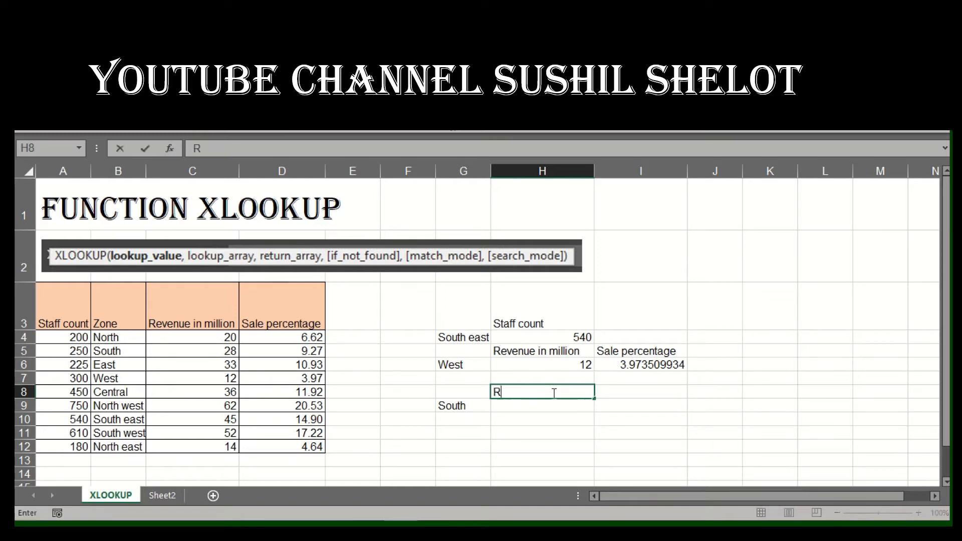
pyautogui.write('evenue')
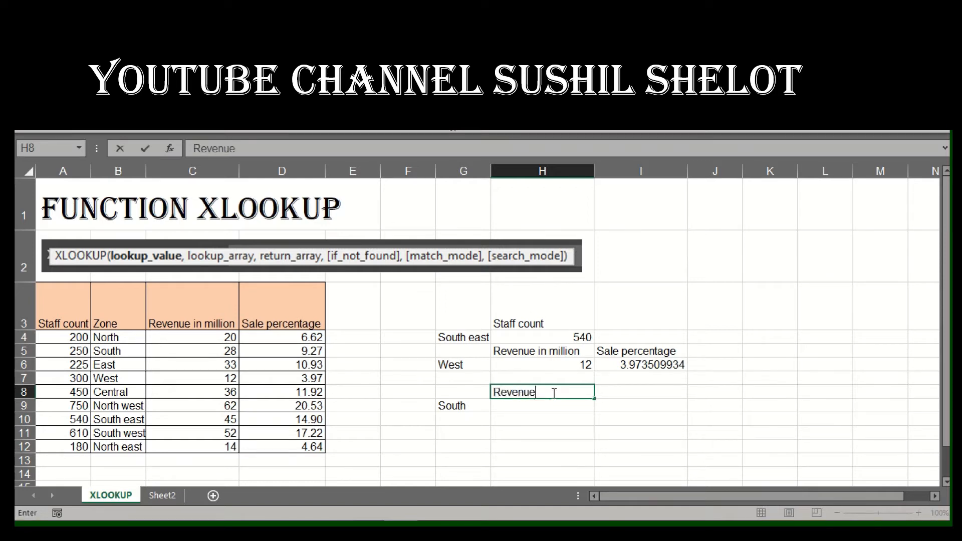
pyautogui.press('Return')
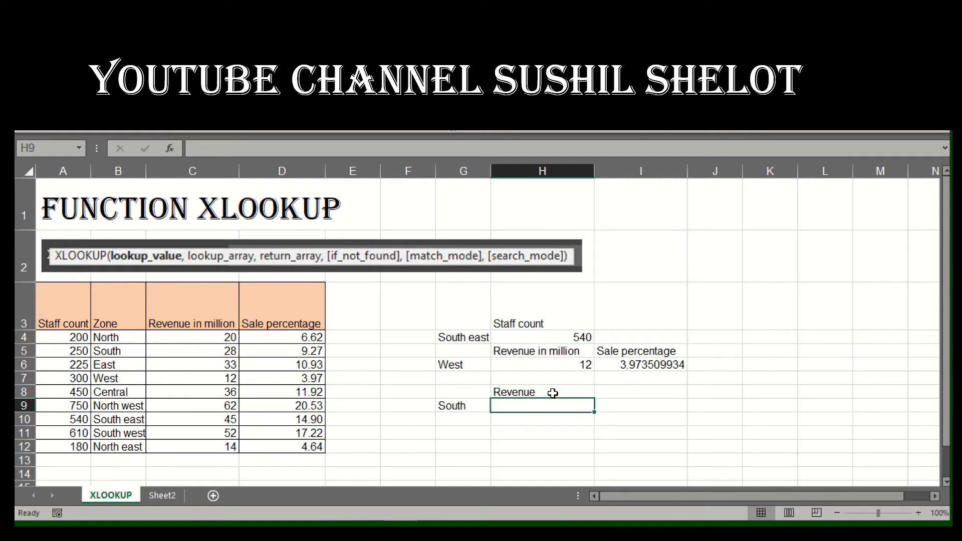
# Start an XLOOKUP formula in cell H9 with lookup value G9, lookup array $B$4:$B$12 and return array $C$4:$C$12
pyautogui.write('=')
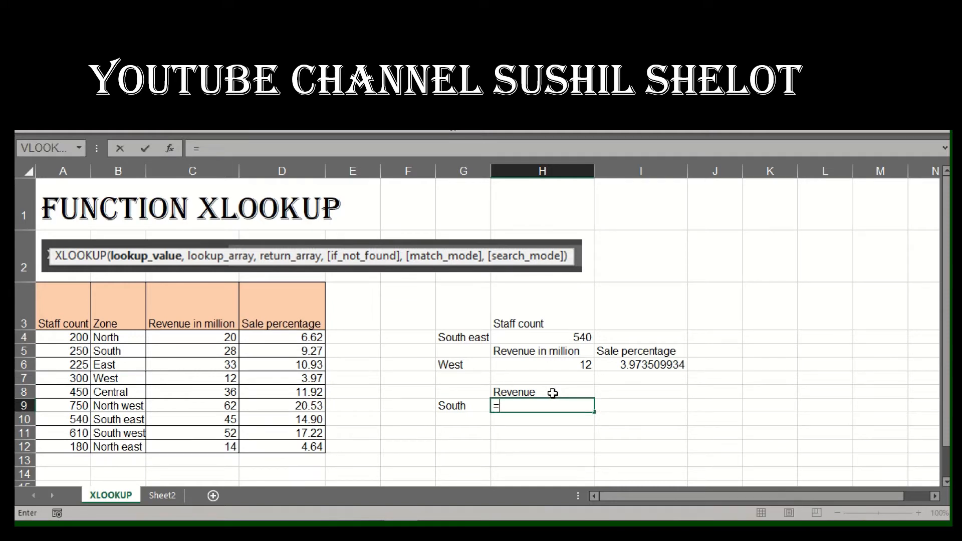
pyautogui.write('xloo')
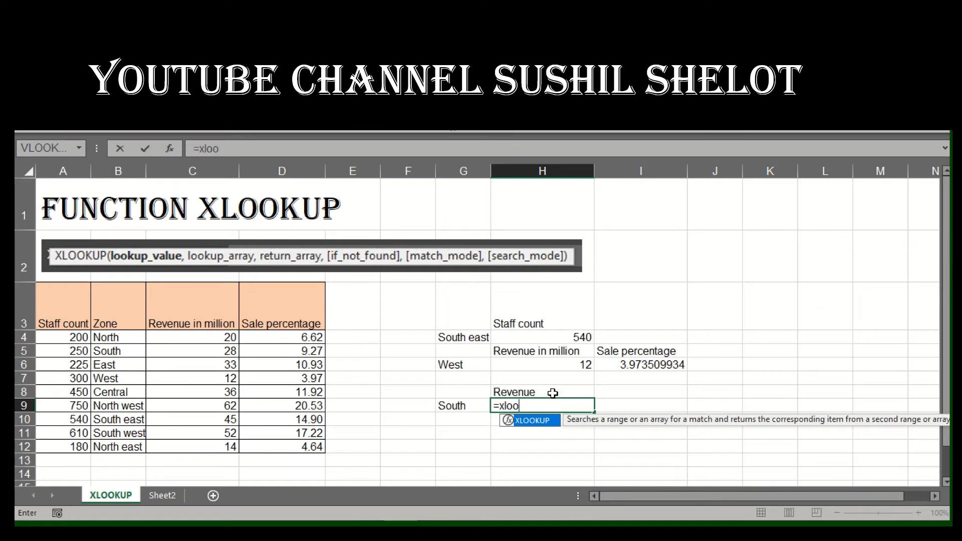
pyautogui.press('Tab')
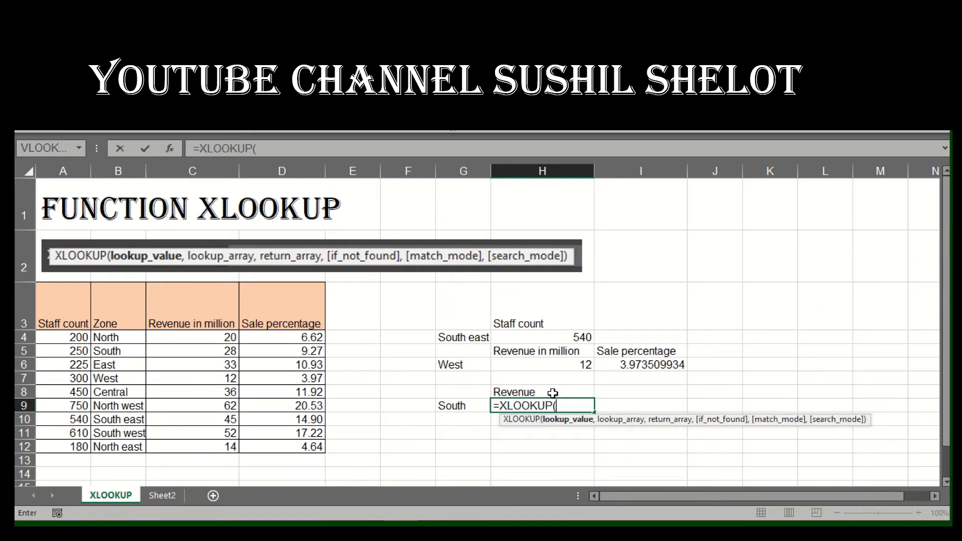
pyautogui.click(473, 405)
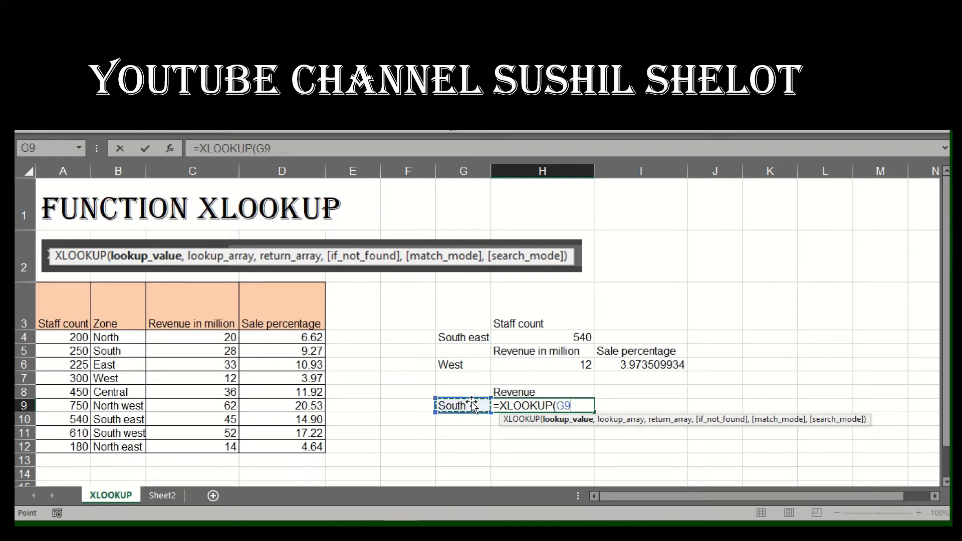
pyautogui.write(',')
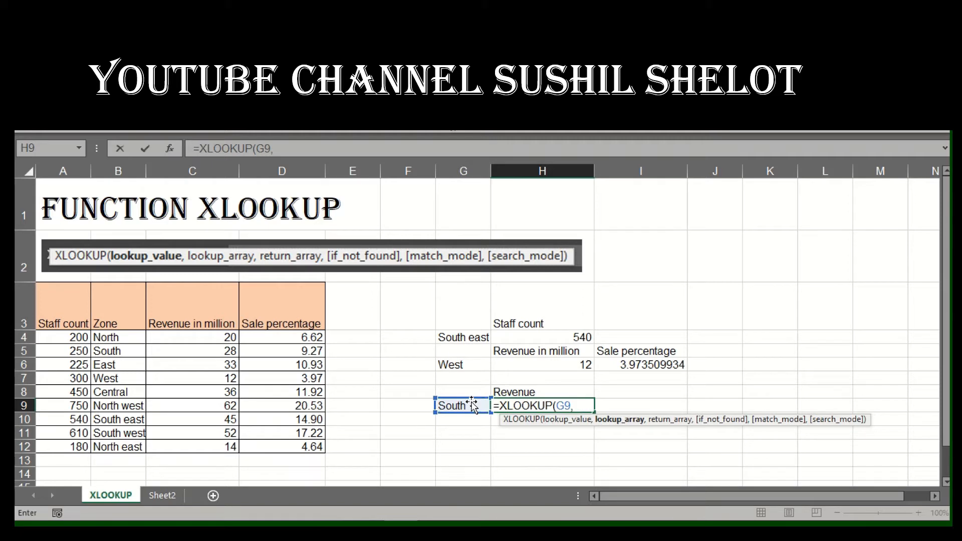
pyautogui.click(117, 338)
pyautogui.moveTo(117, 337); pyautogui.dragTo(129, 449)
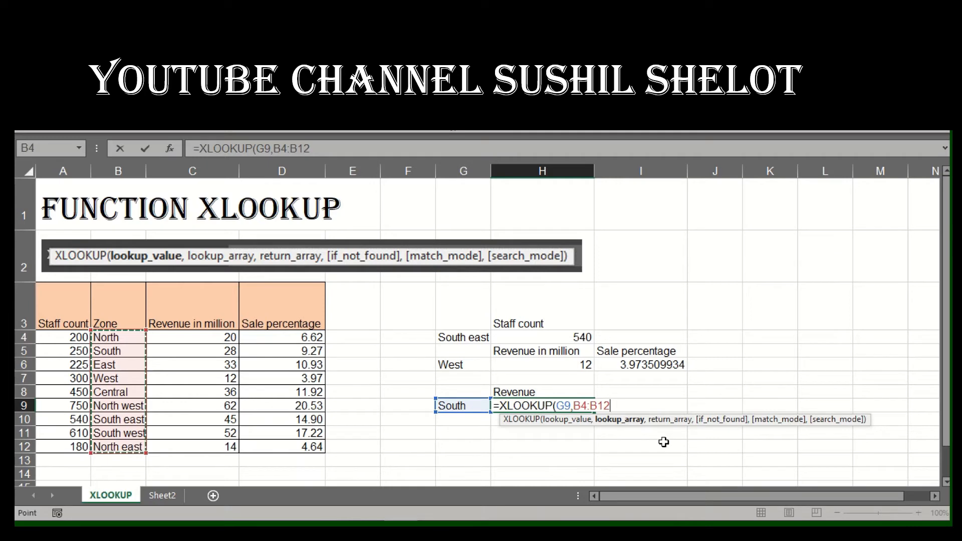
pyautogui.press('F4')
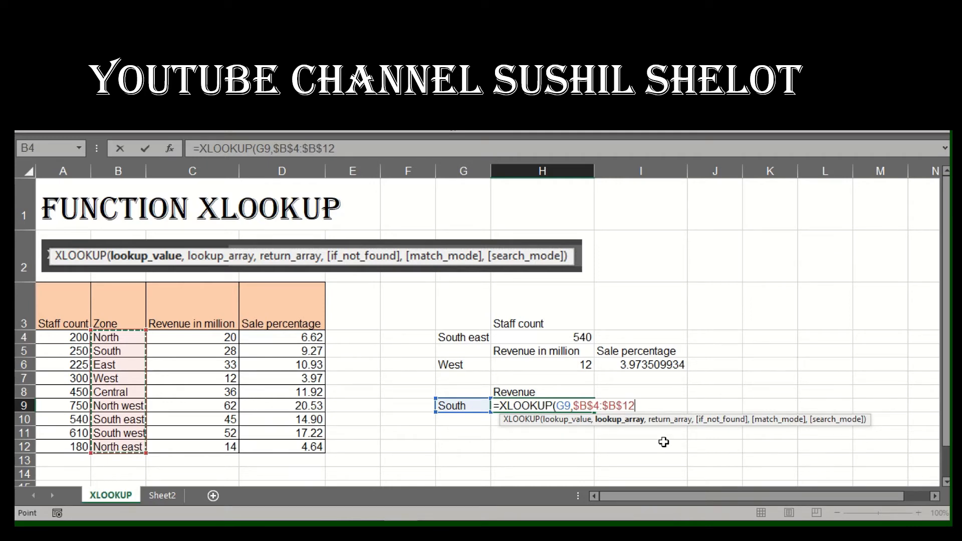
pyautogui.write(',')
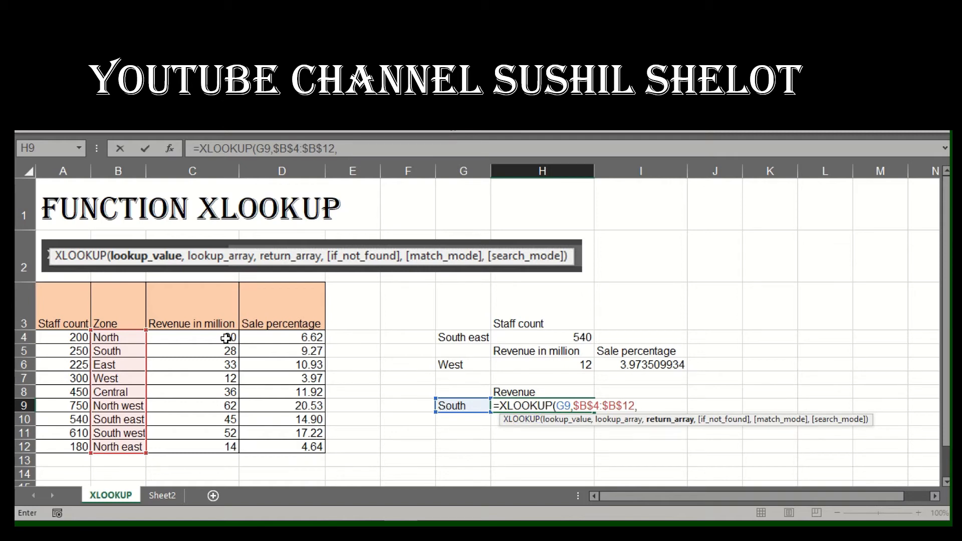
pyautogui.moveTo(227, 338); pyautogui.dragTo(219, 446)
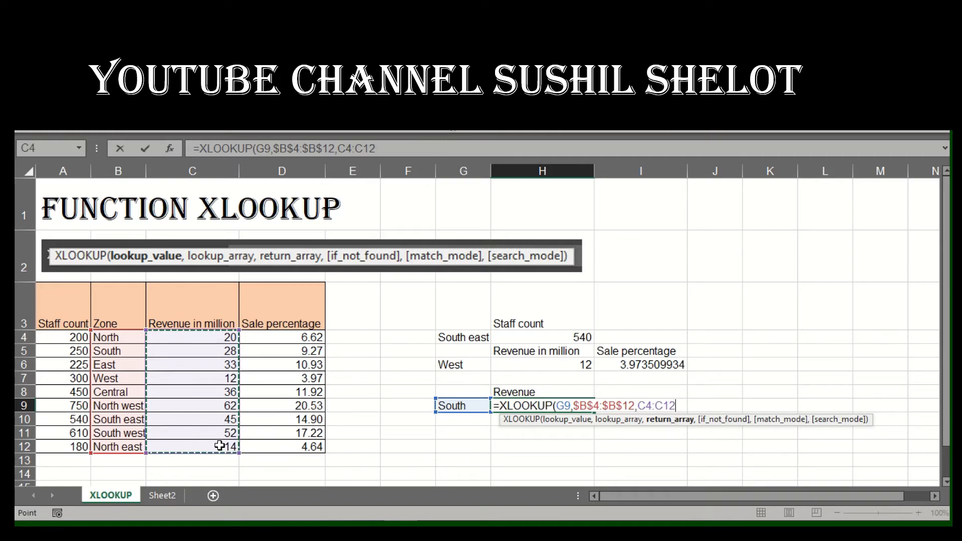
pyautogui.press('F4')
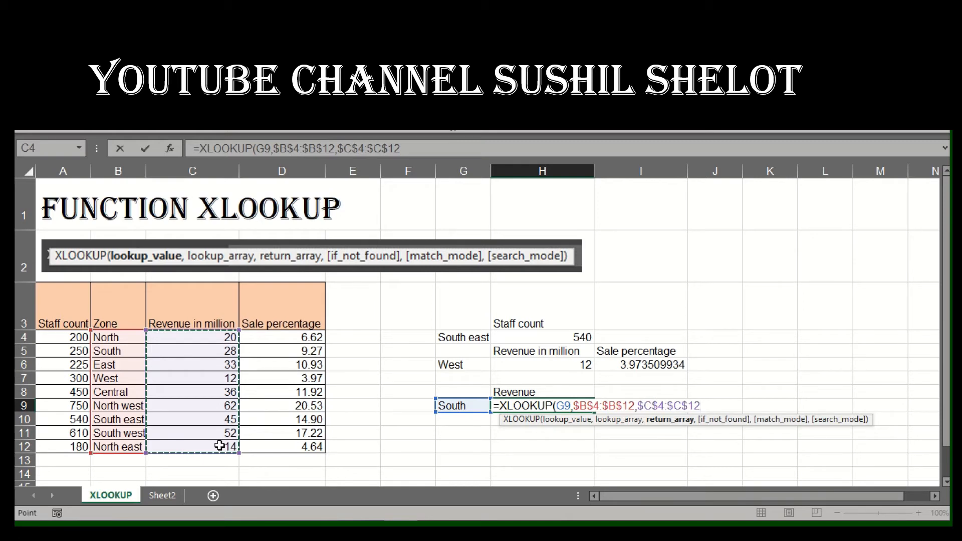
pyautogui.write(',')
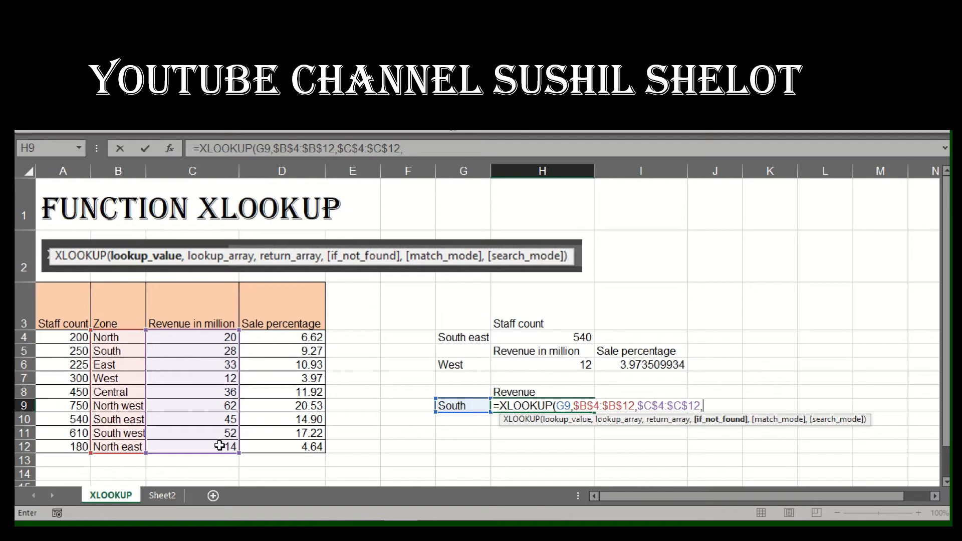
# Complete the H9 formula with "not found", match mode 0 and search mode 1, and check its result against the table's South row
pyautogui.write('"not found')
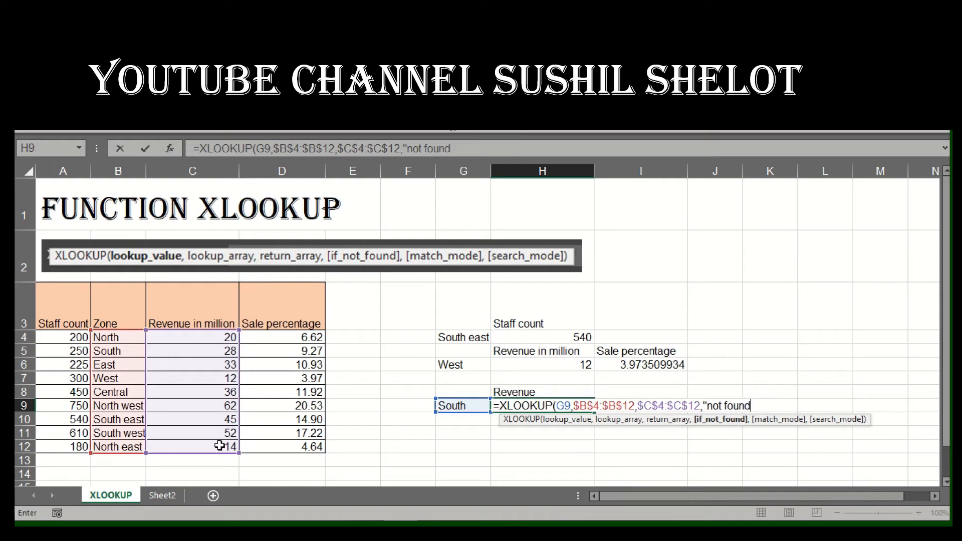
pyautogui.write('"')
pyautogui.press('BackSpace')
pyautogui.write('",')
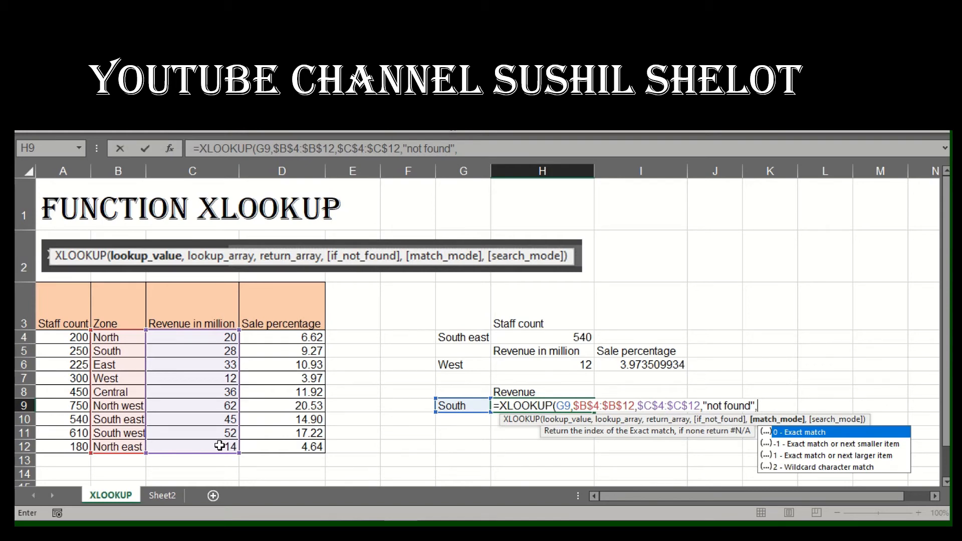
pyautogui.write('0')
pyautogui.write(',')
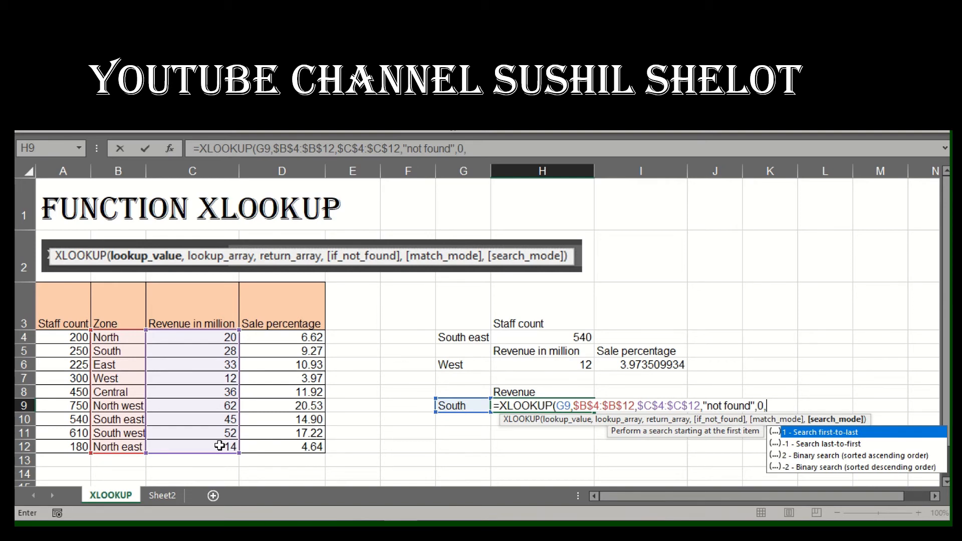
pyautogui.write('1)')
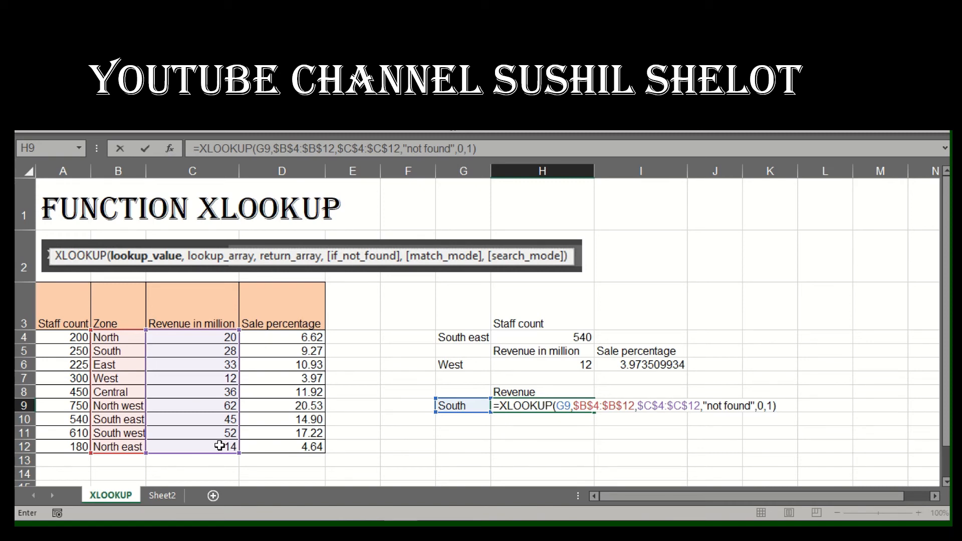
pyautogui.press('Return')
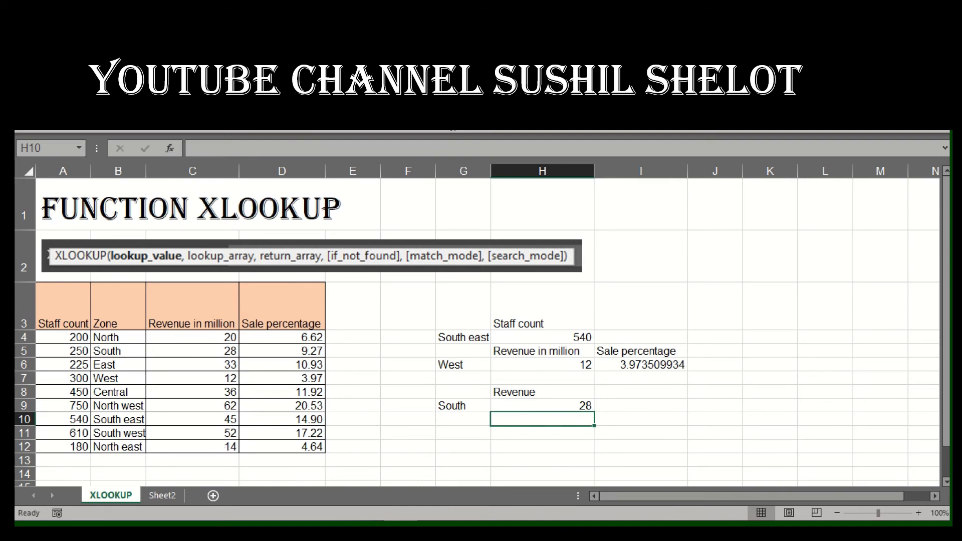
pyautogui.moveTo(119, 350); pyautogui.dragTo(196, 350)
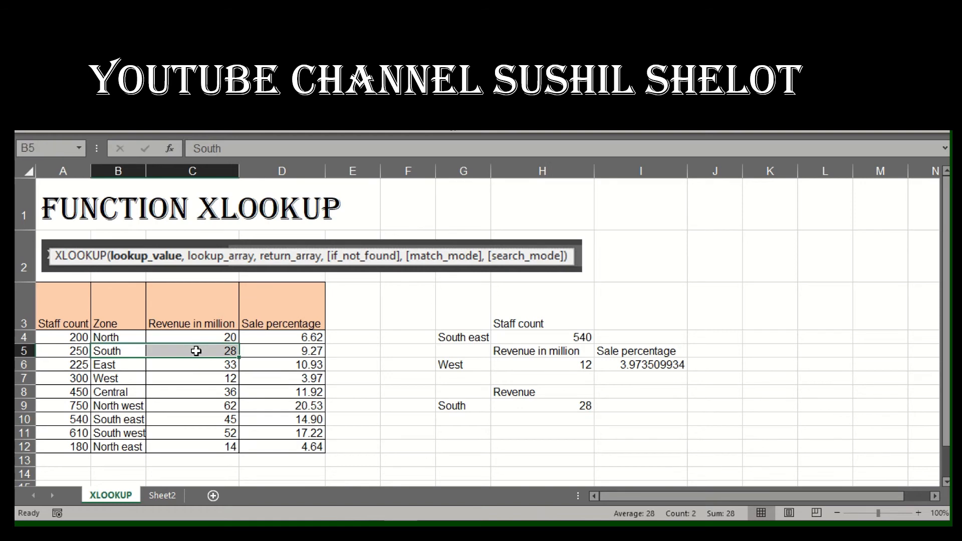
pyautogui.click(581, 404)
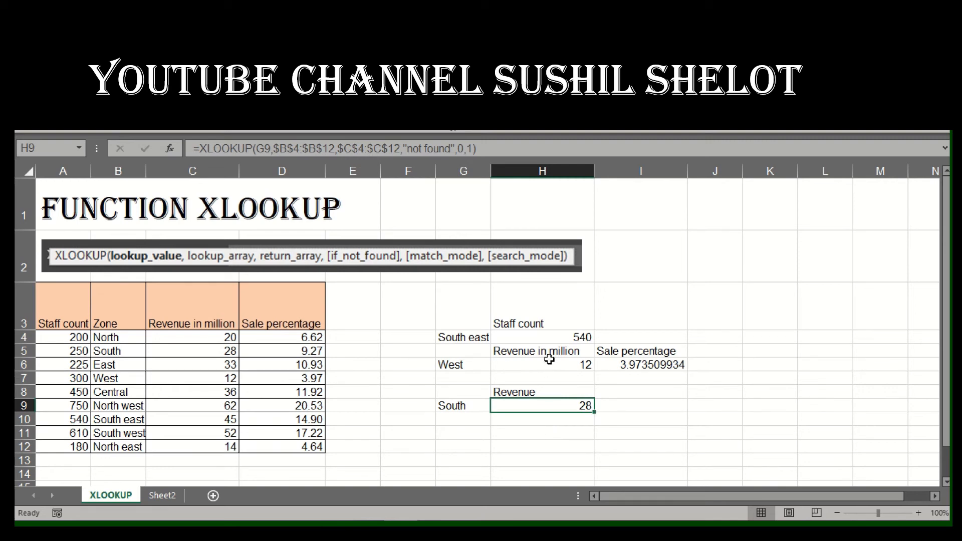
# Copy the Revenue in million and Sale percentage headings from H5:I5 to H10:I10
pyautogui.moveTo(547, 352); pyautogui.dragTo(610, 349)
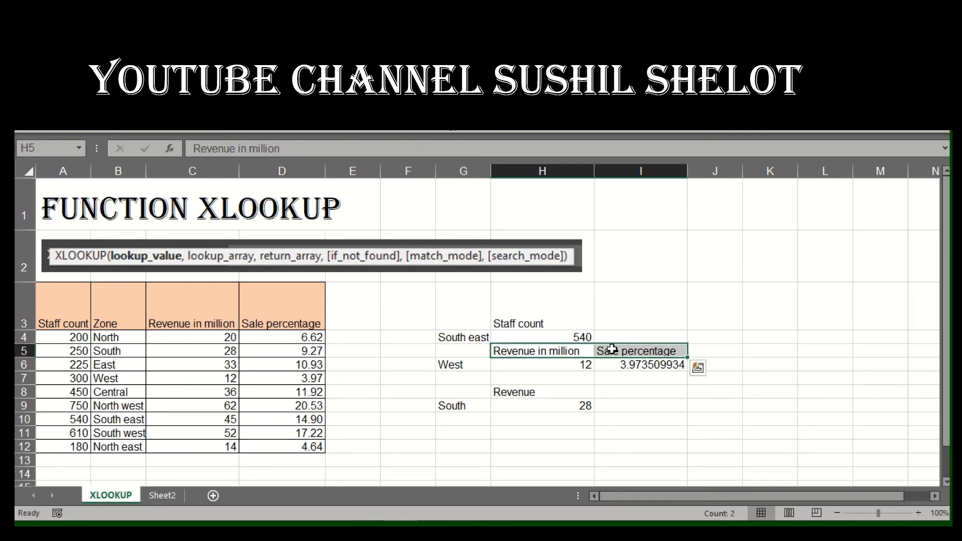
pyautogui.hotkey('ctrl', 'c')
pyautogui.click(571, 418)
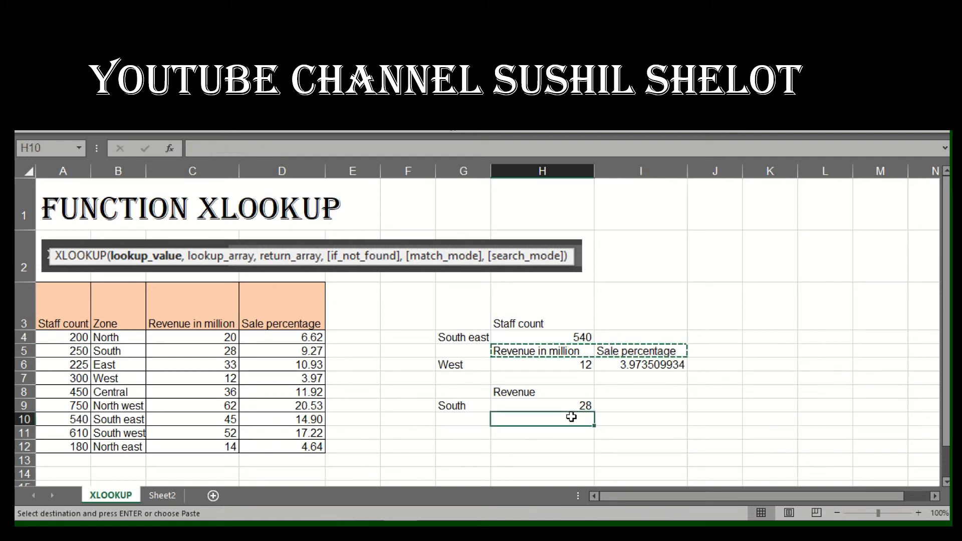
pyautogui.hotkey('ctrl', 'v')
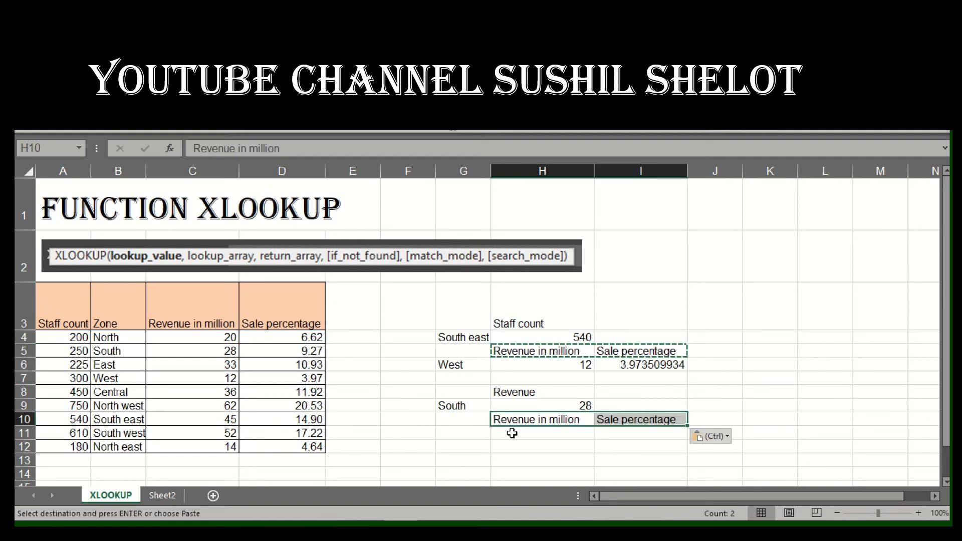
# Change the zone selected in cell G9 to South east
pyautogui.click(476, 408)
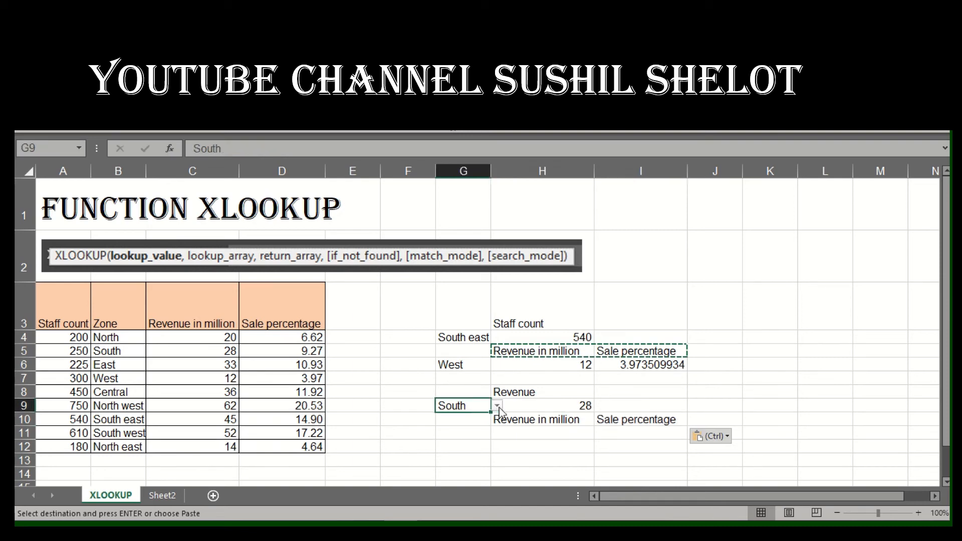
pyautogui.click(497, 406)
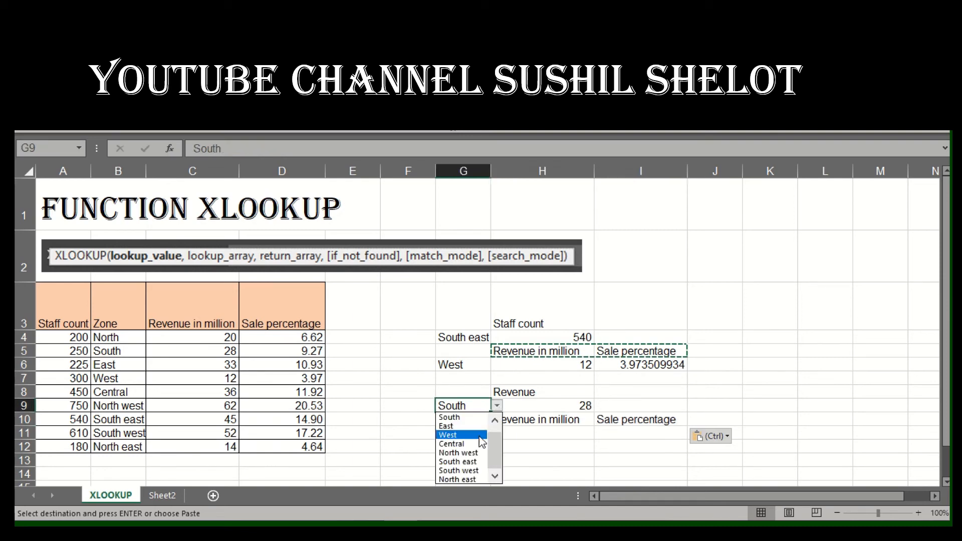
pyautogui.click(468, 463)
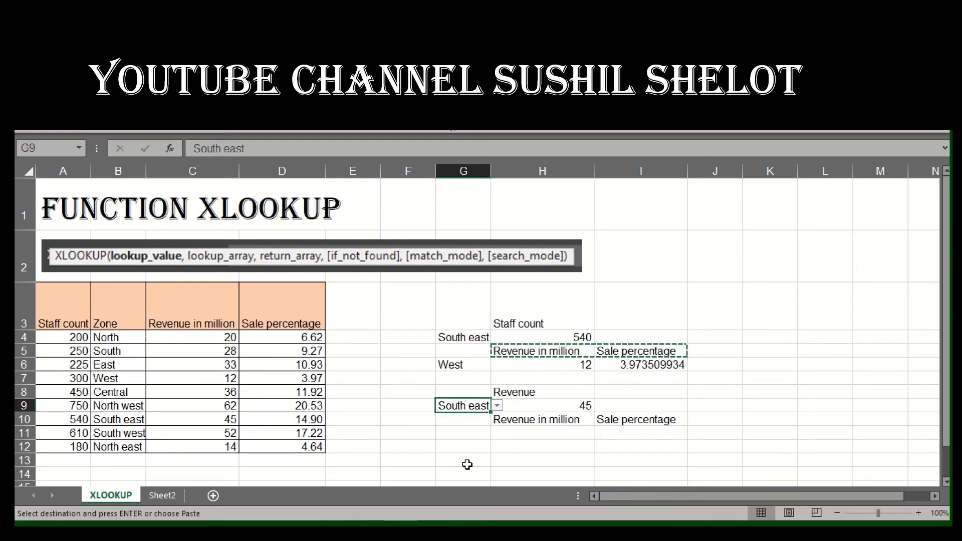
# Start an XLOOKUP formula in cell H11 with lookup value G9 and the absolute Zone range $B$4:$B$12 as lookup array
pyautogui.click(523, 435)
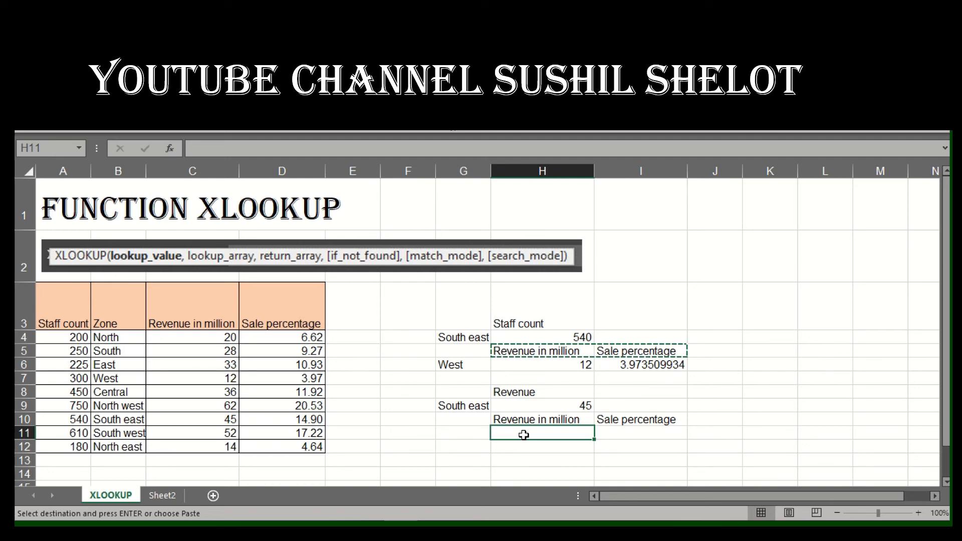
pyautogui.write('=x')
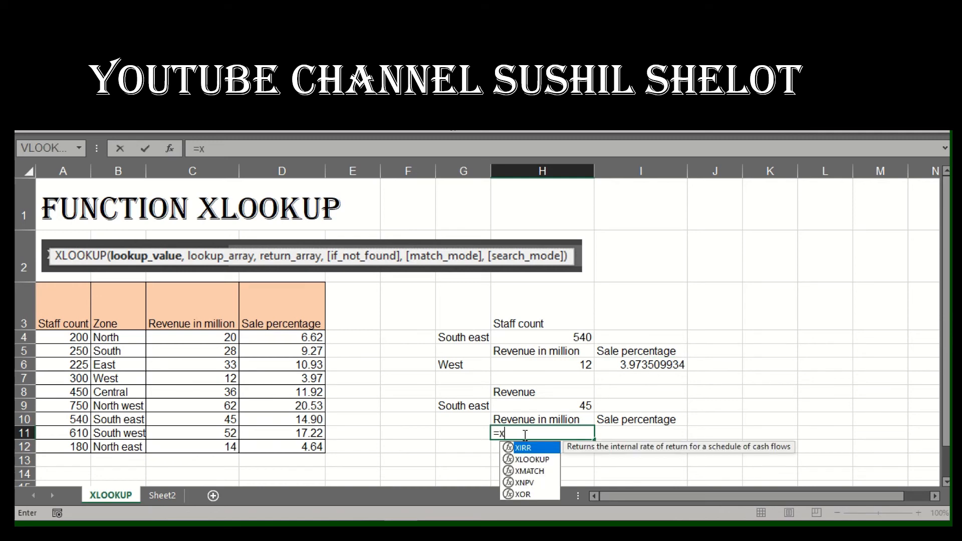
pyautogui.press('Down')
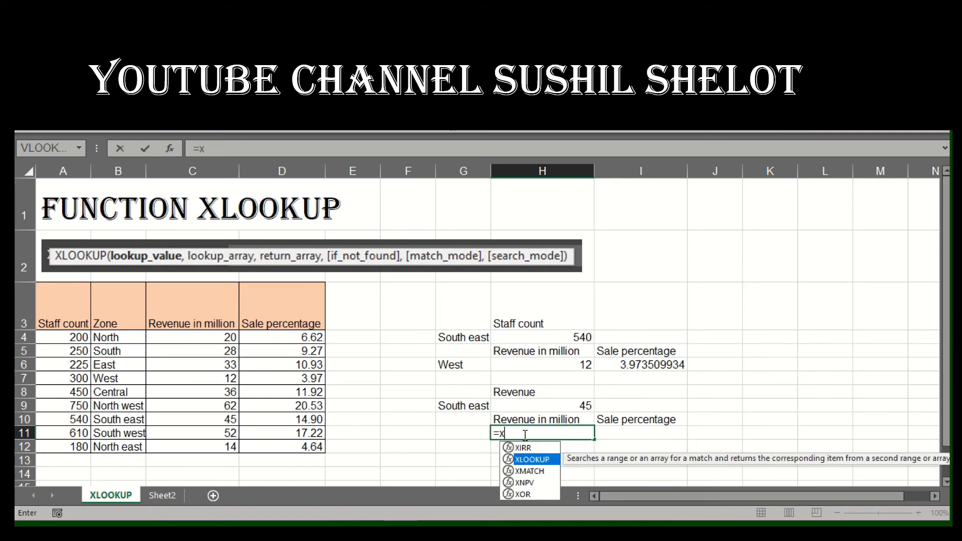
pyautogui.press('Tab')
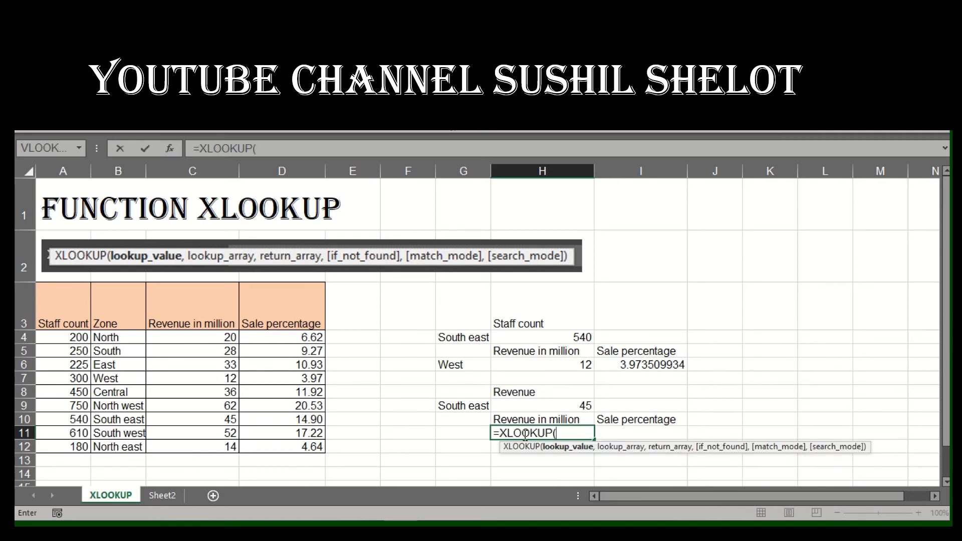
pyautogui.click(476, 409)
pyautogui.write(',')
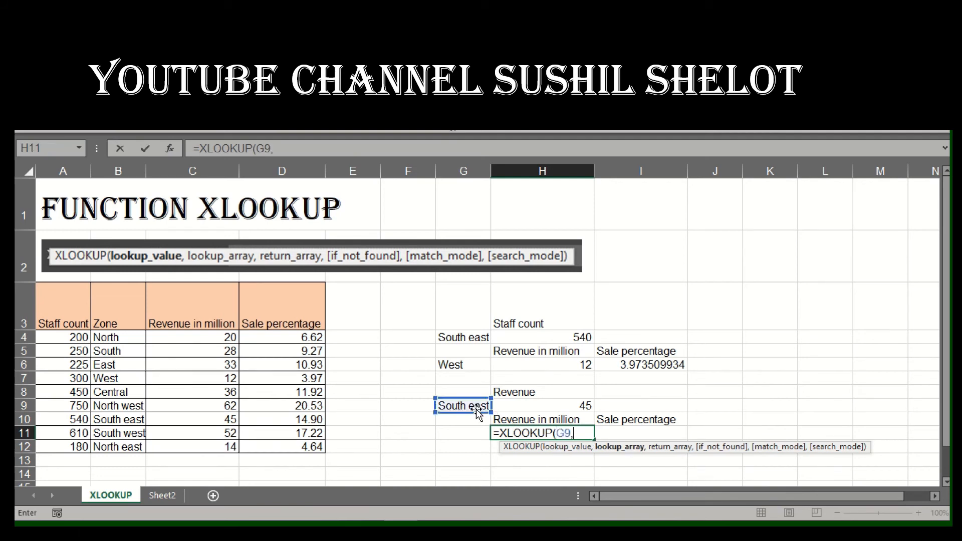
pyautogui.moveTo(116, 340); pyautogui.dragTo(120, 448)
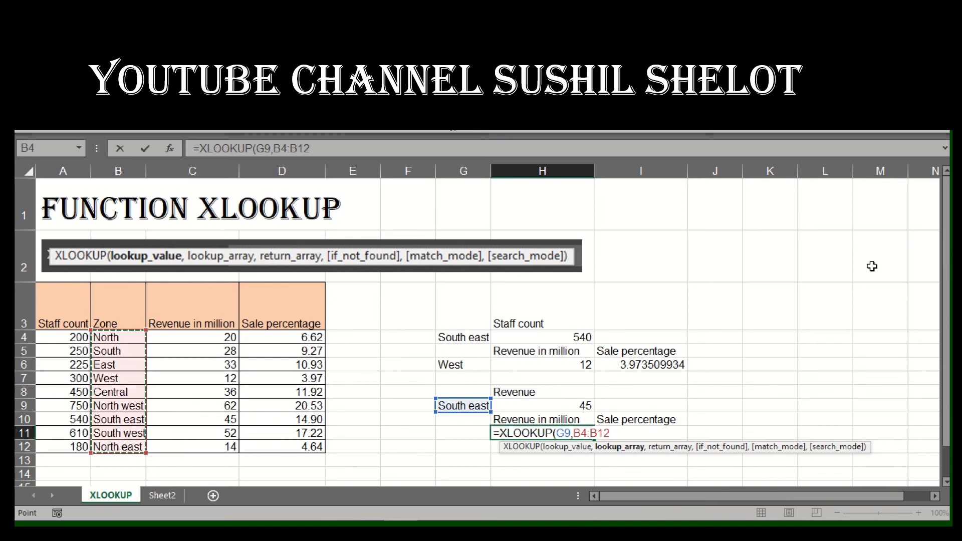
pyautogui.press('F4')
pyautogui.write(',')
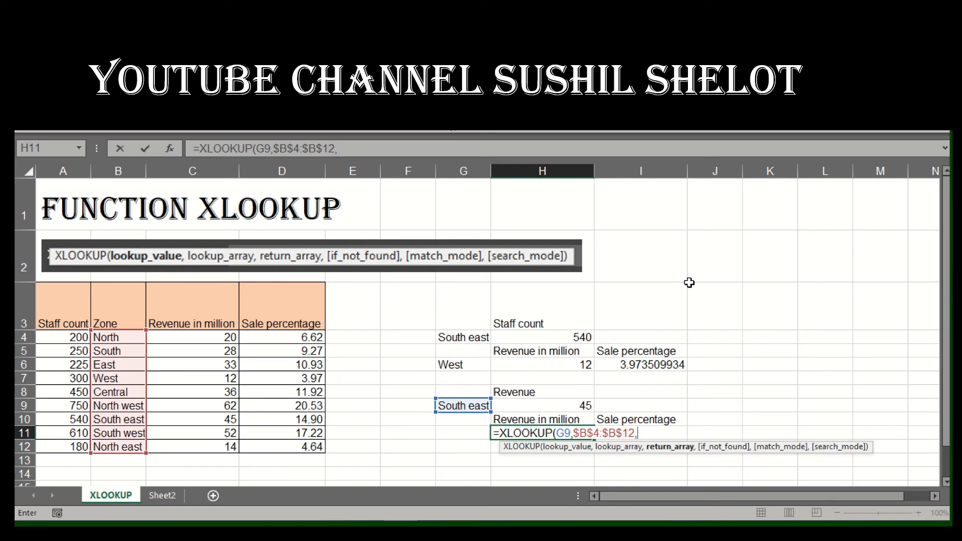
# Complete the H11 formula with the two-column return array $C$4:$D$12, covering revenue and sale percentage
pyautogui.click(218, 337)
pyautogui.moveTo(218, 337); pyautogui.dragTo(286, 443)
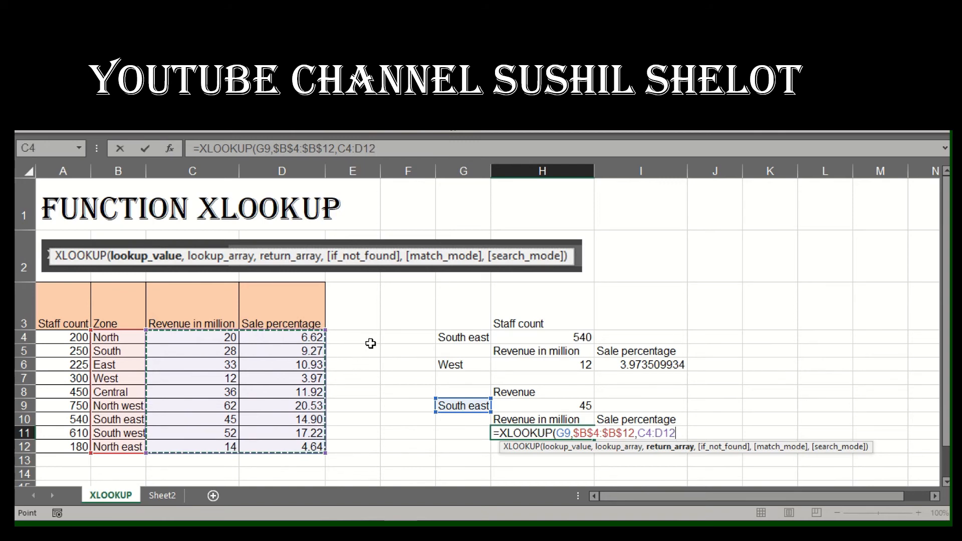
pyautogui.press('F4')
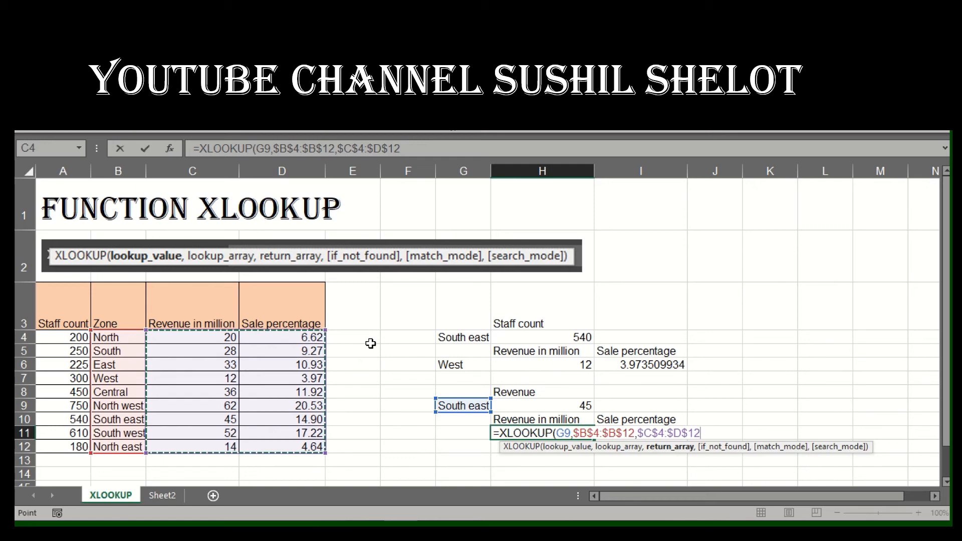
pyautogui.write(')')
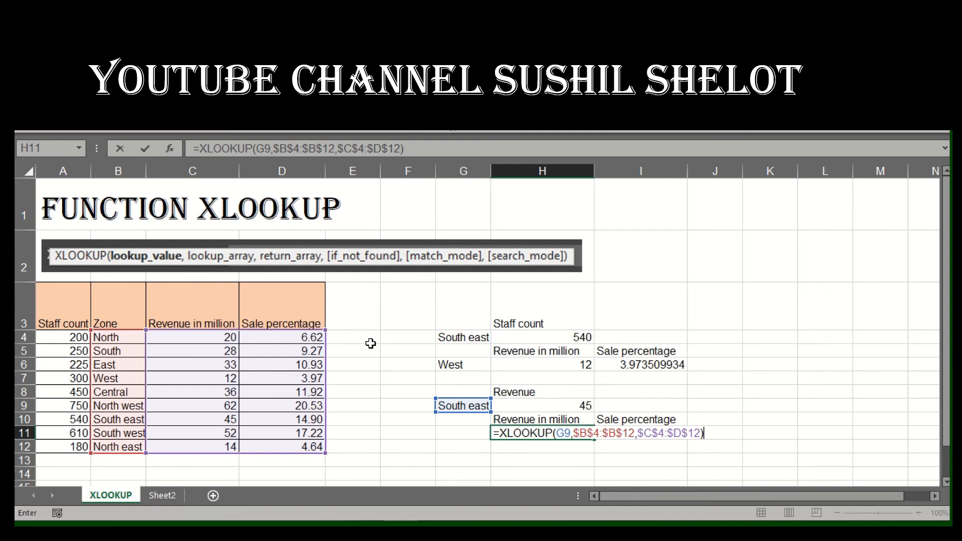
pyautogui.press('Return')
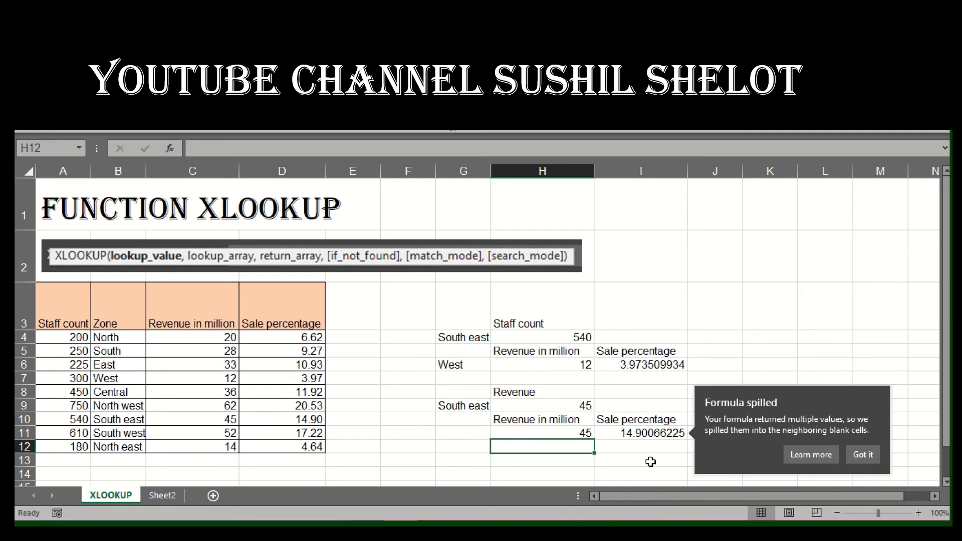
# Reduce the sale percentage result in cell I11 to two decimal places
pyautogui.click(546, 436)
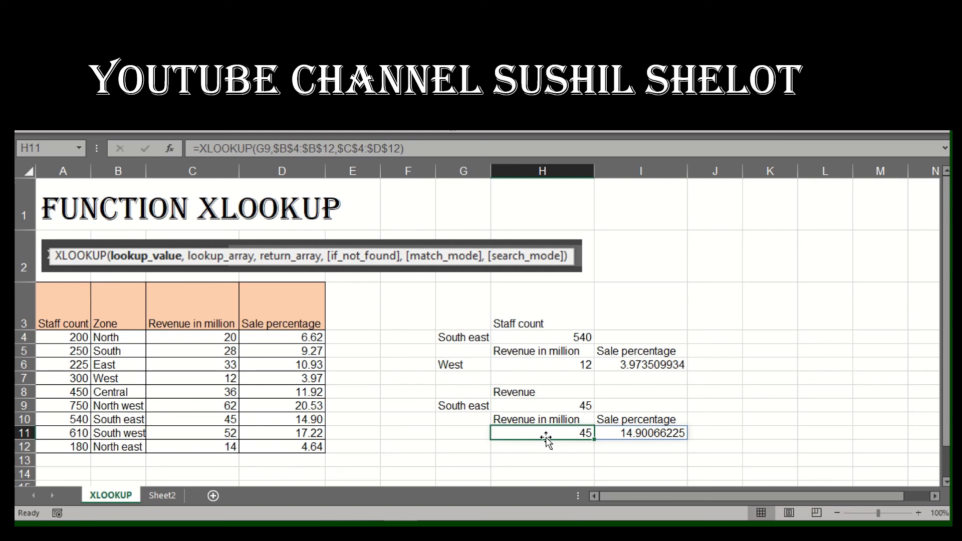
pyautogui.click(680, 433)
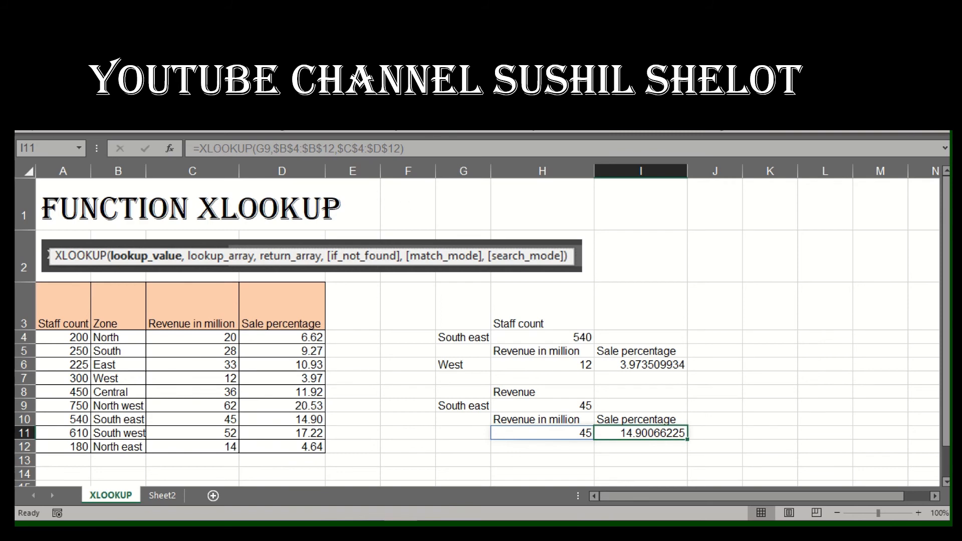
pyautogui.click(429, 117)
pyautogui.click(449, 118)
pyautogui.click(449, 117)
pyautogui.click(449, 118)
pyautogui.click(449, 118)
pyautogui.click(449, 118)
pyautogui.click(449, 118)
pyautogui.click(449, 118)
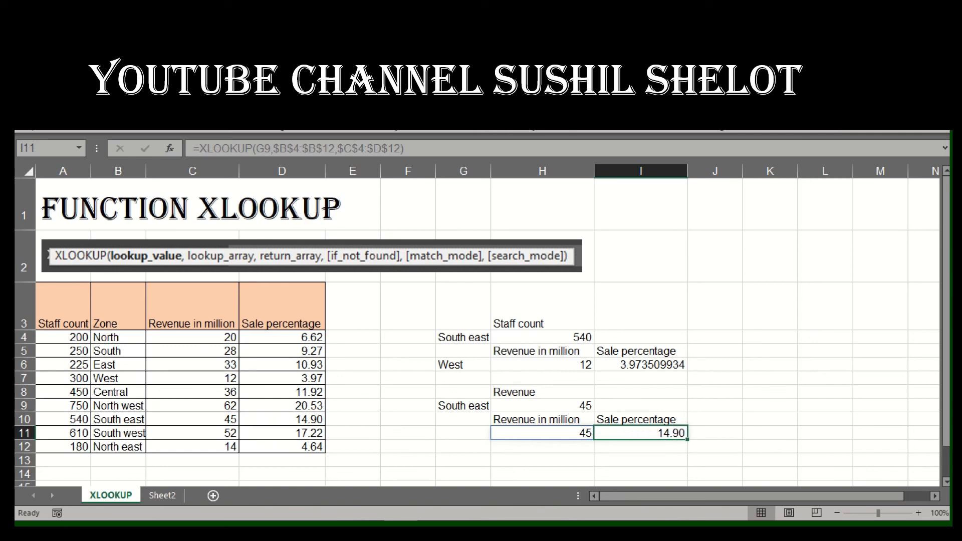
pyautogui.click(662, 446)
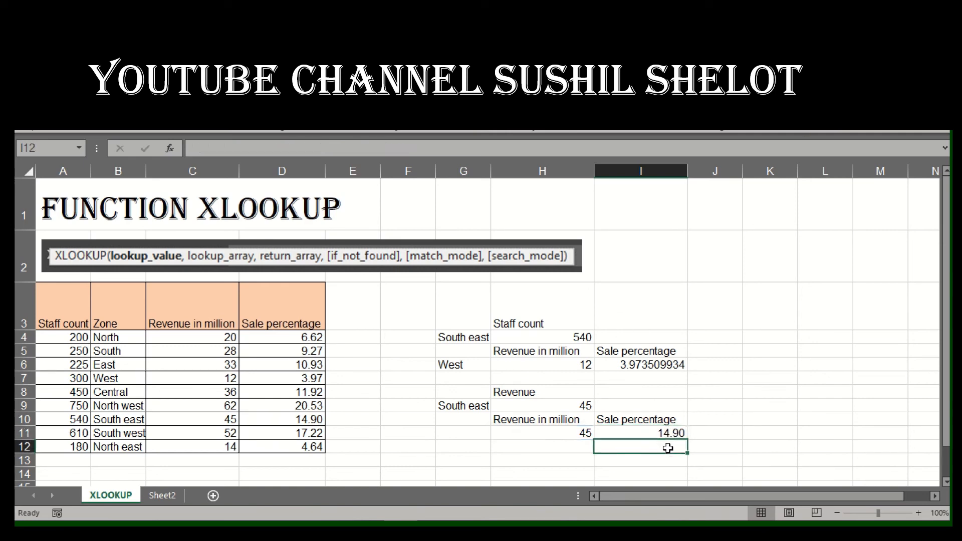
# Compare the returned values in H11:I11 with the South east row's revenue and sale percentage in the source table
pyautogui.moveTo(563, 430); pyautogui.dragTo(625, 432)
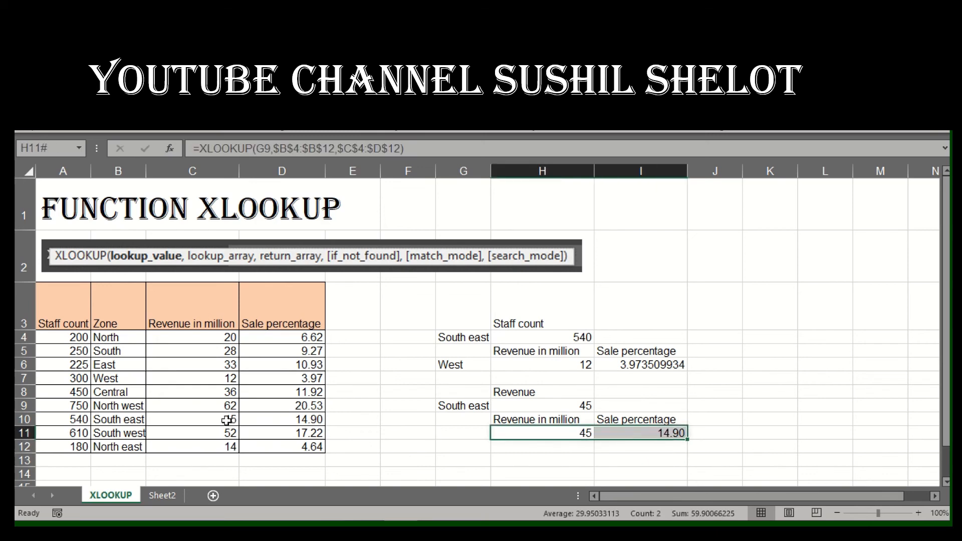
pyautogui.moveTo(230, 420); pyautogui.dragTo(270, 419)
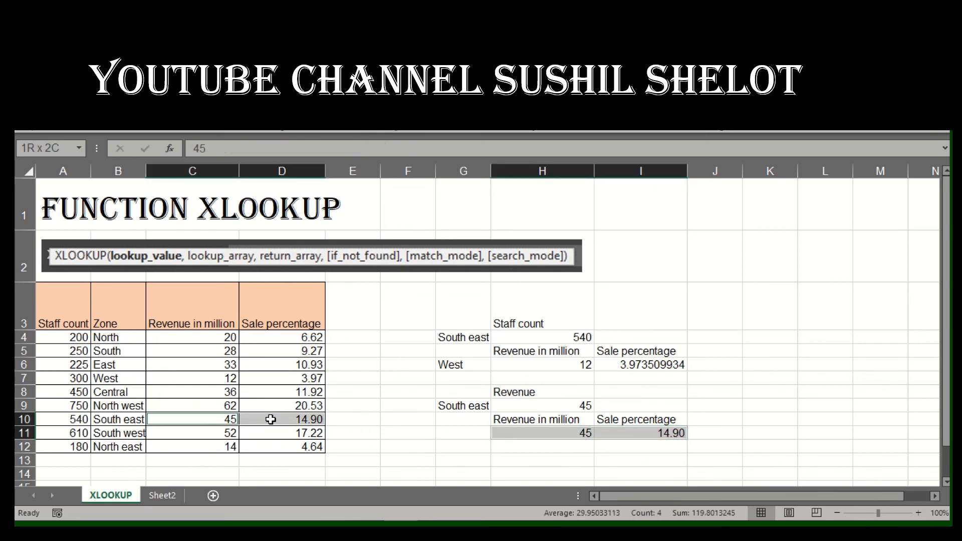
pyautogui.click(133, 419)
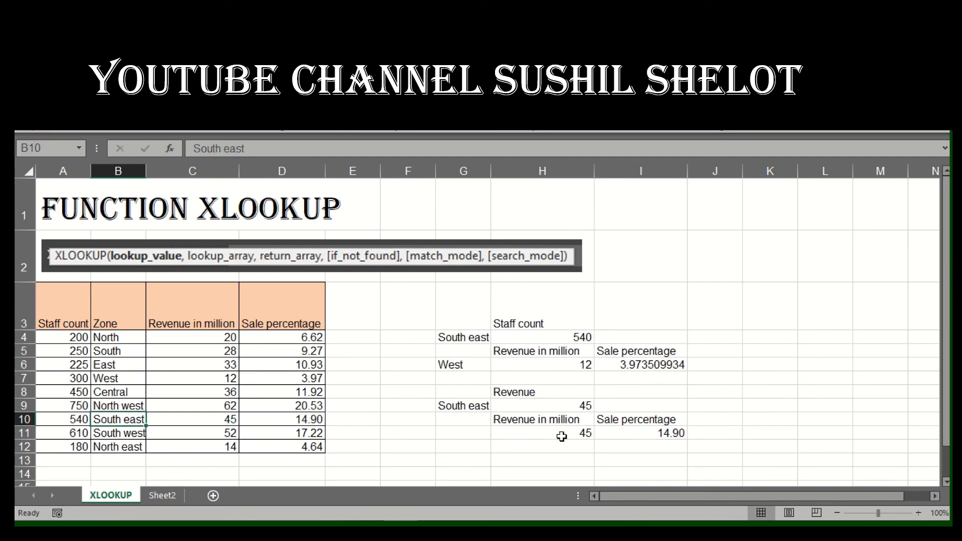